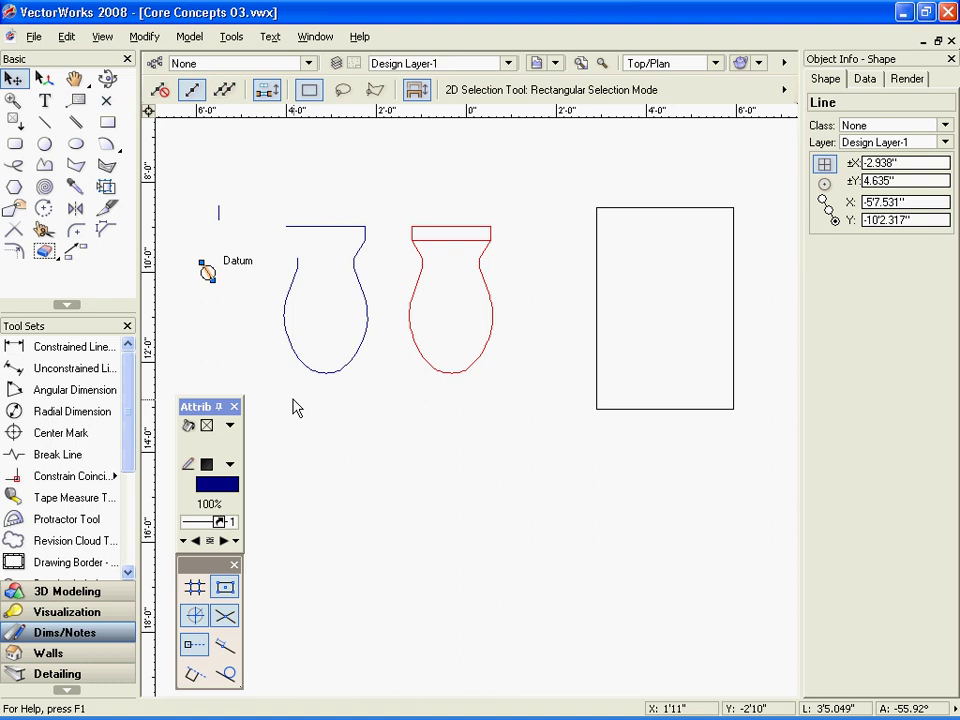
Inspect the object types of the blue vase outline, the red vase body and the red rim.
{"action": "left_click", "coordinate": [293, 405]}
{"action": "left_click_drag", "start_coordinate": [274, 390], "coordinate": [381, 216]}
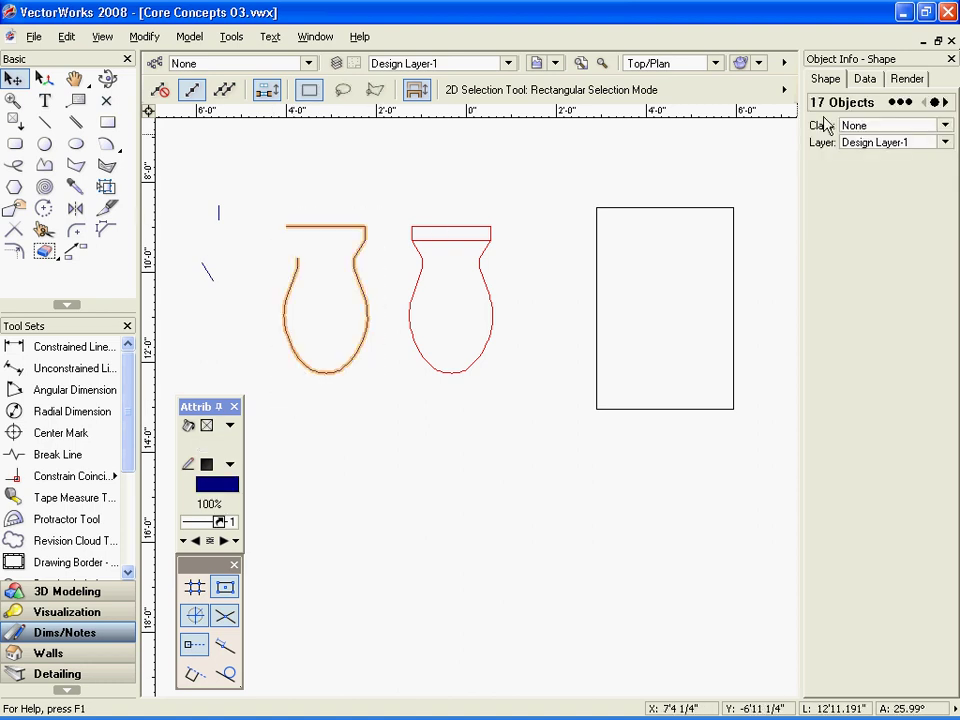
{"action": "left_click", "coordinate": [531, 279]}
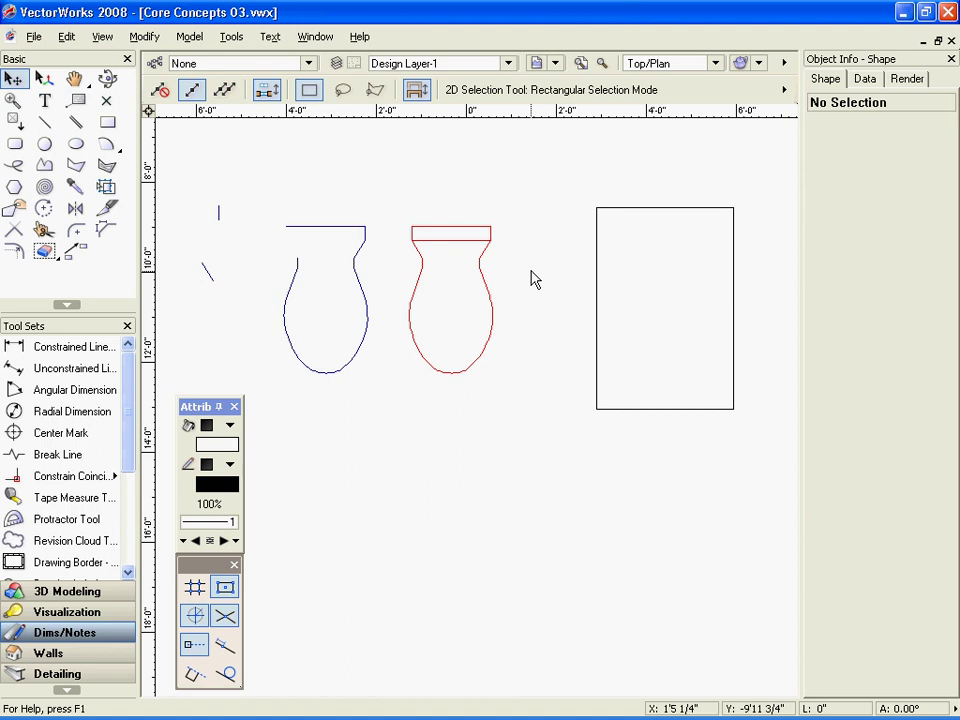
{"action": "left_click", "coordinate": [470, 302]}
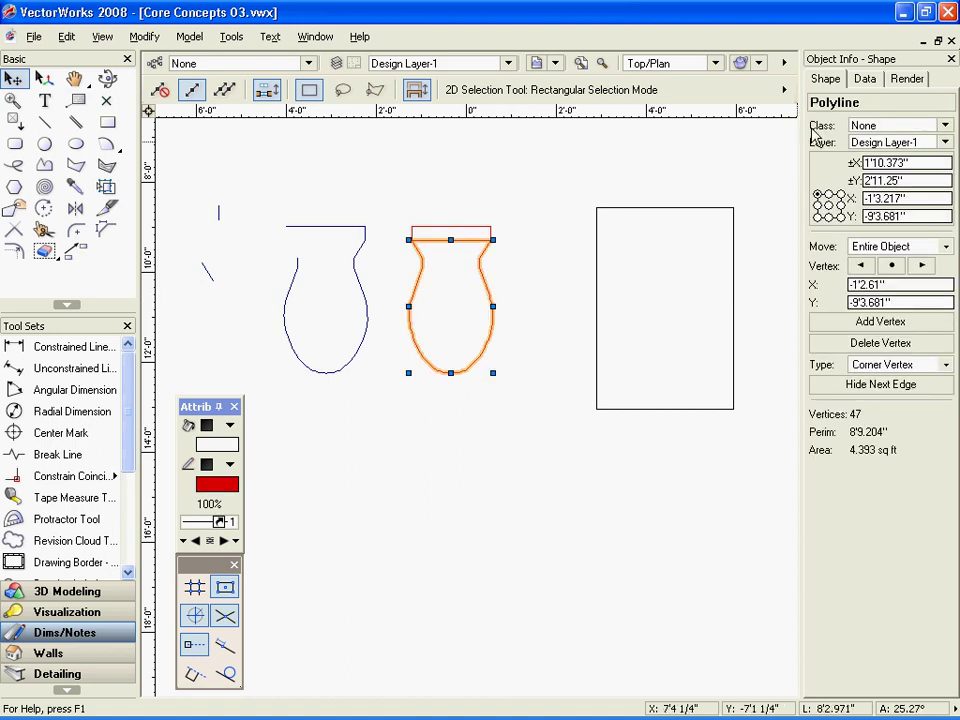
{"action": "left_click", "coordinate": [476, 238]}
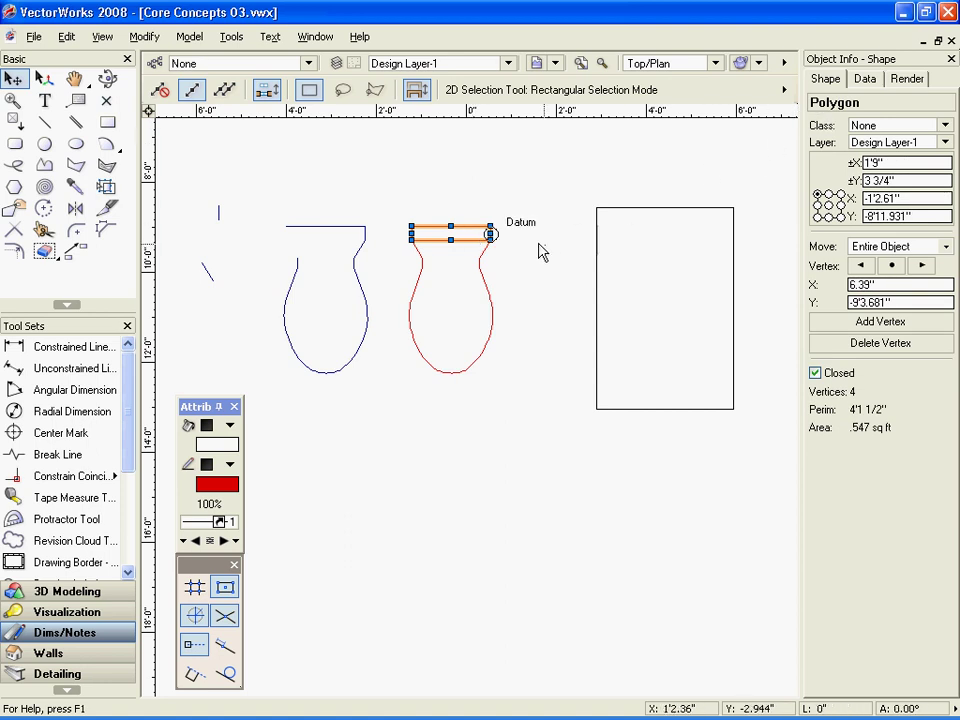
Merge the red vase body and its rim into a single shape with Add Surface.
{"action": "left_click", "coordinate": [512, 227]}
{"action": "left_click_drag", "start_coordinate": [510, 214], "coordinate": [396, 385]}
{"action": "left_click", "coordinate": [144, 36]}
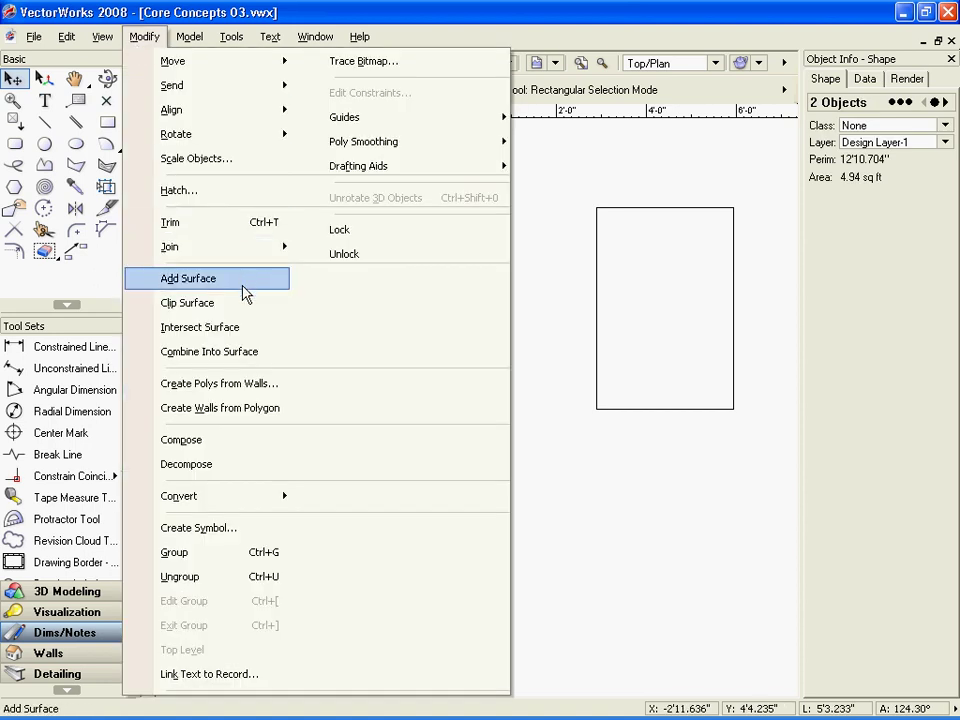
{"action": "left_click", "coordinate": [247, 302]}
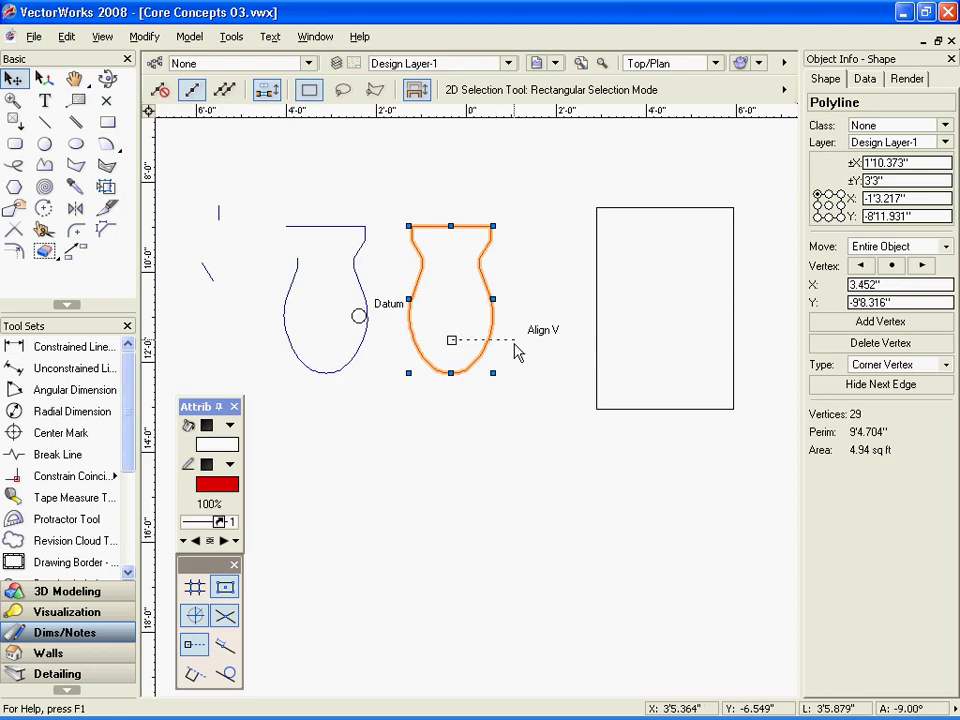
Fill the black-outlined rectangle beside the red vase with solid light grey.
{"action": "left_click", "coordinate": [643, 340]}
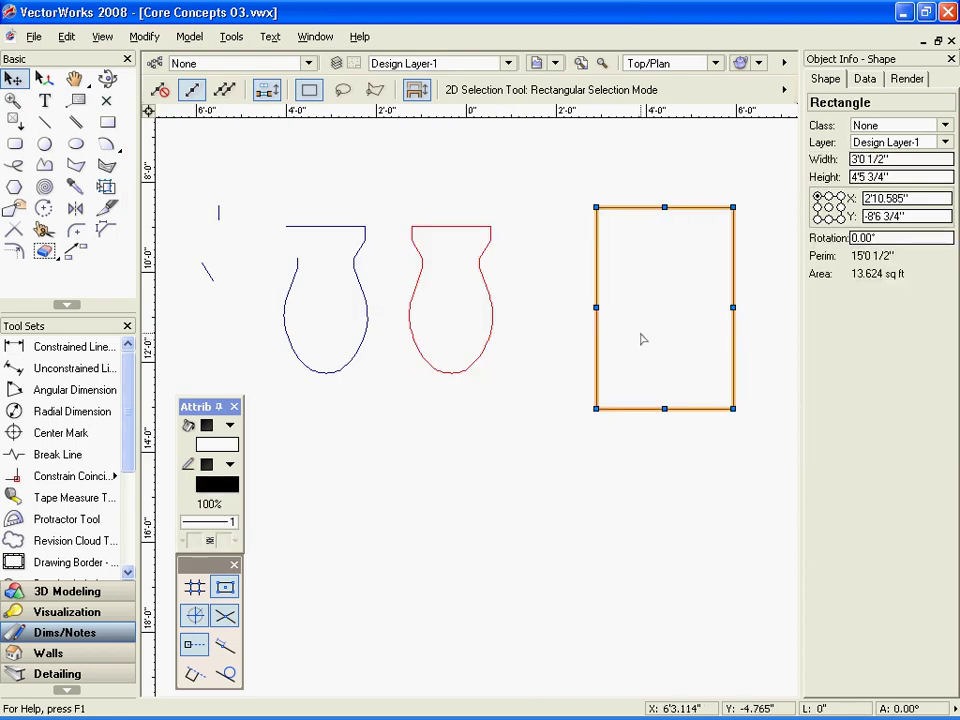
{"action": "left_click", "coordinate": [231, 445]}
{"action": "left_click", "coordinate": [222, 183]}
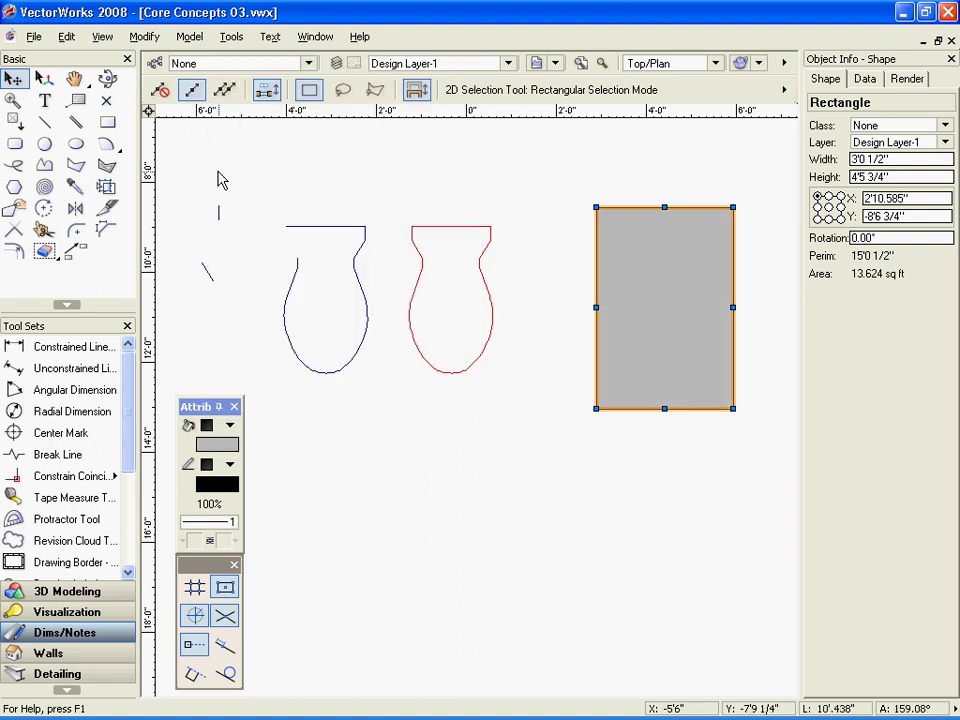
Try a gradient fill and a pattern fill on the rectangle.
{"action": "left_click", "coordinate": [230, 425]}
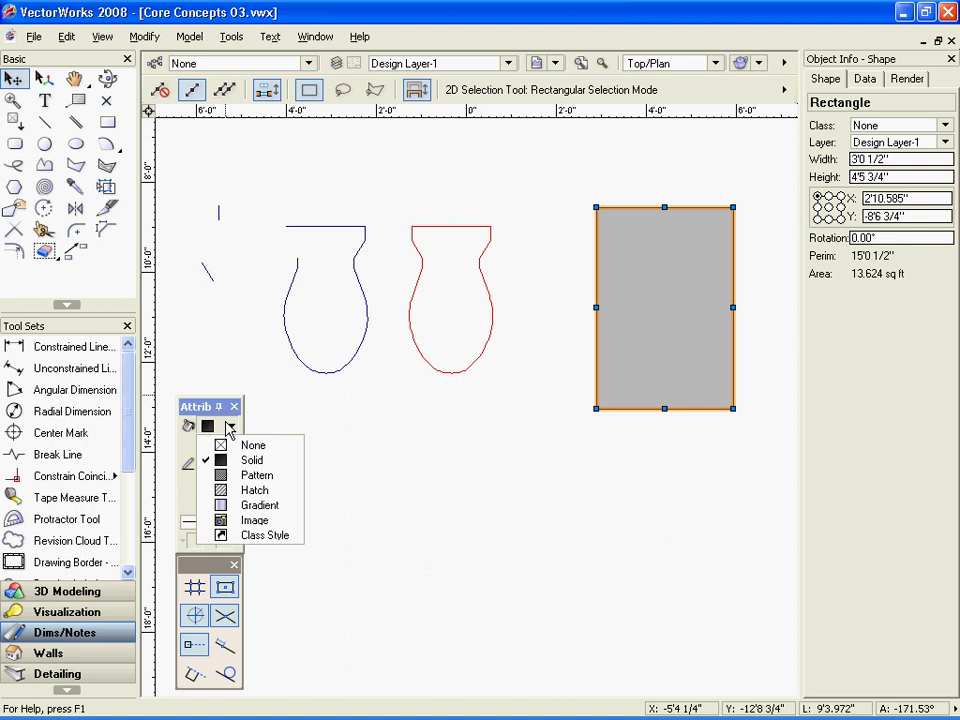
{"action": "left_click", "coordinate": [258, 505]}
{"action": "left_click", "coordinate": [212, 432]}
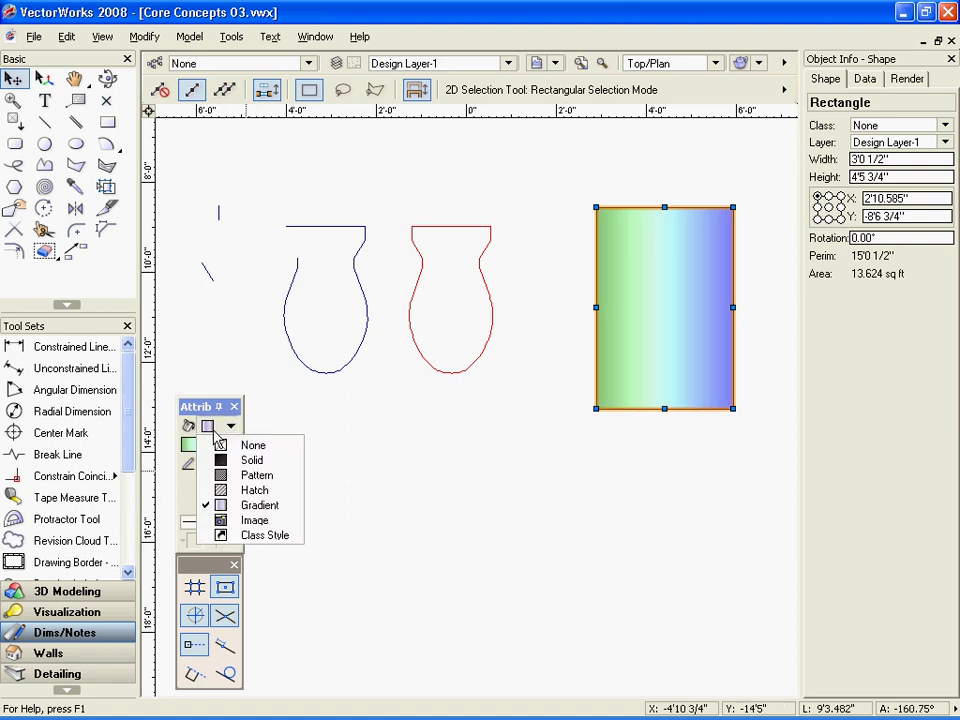
{"action": "left_click", "coordinate": [258, 489]}
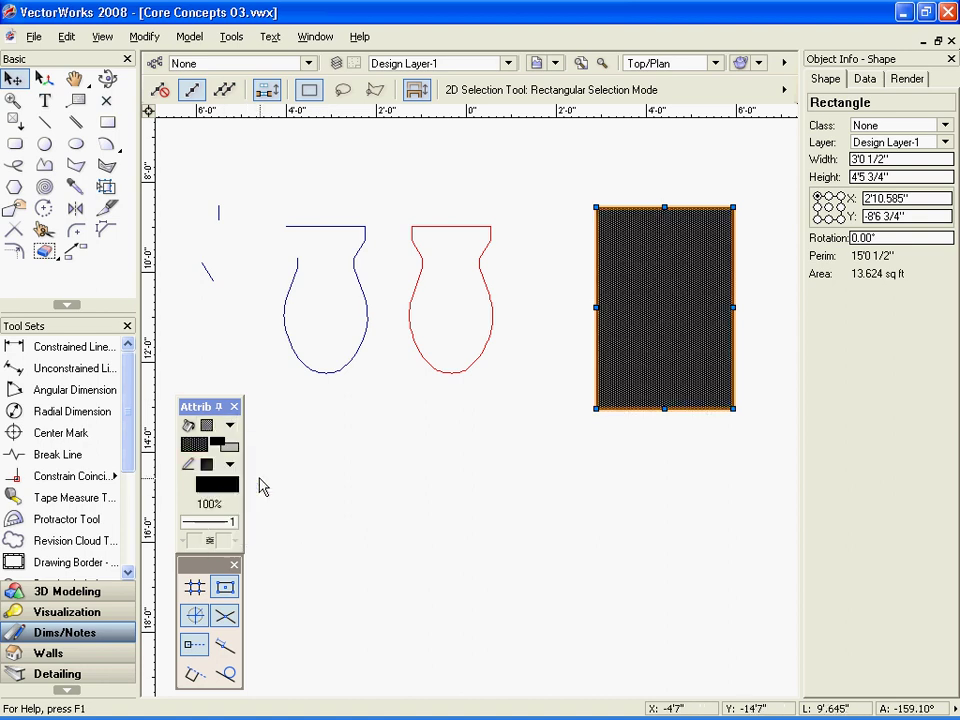
Fill the rectangle with the default hatch and view its opacity settings without changing them.
{"action": "left_click", "coordinate": [230, 425]}
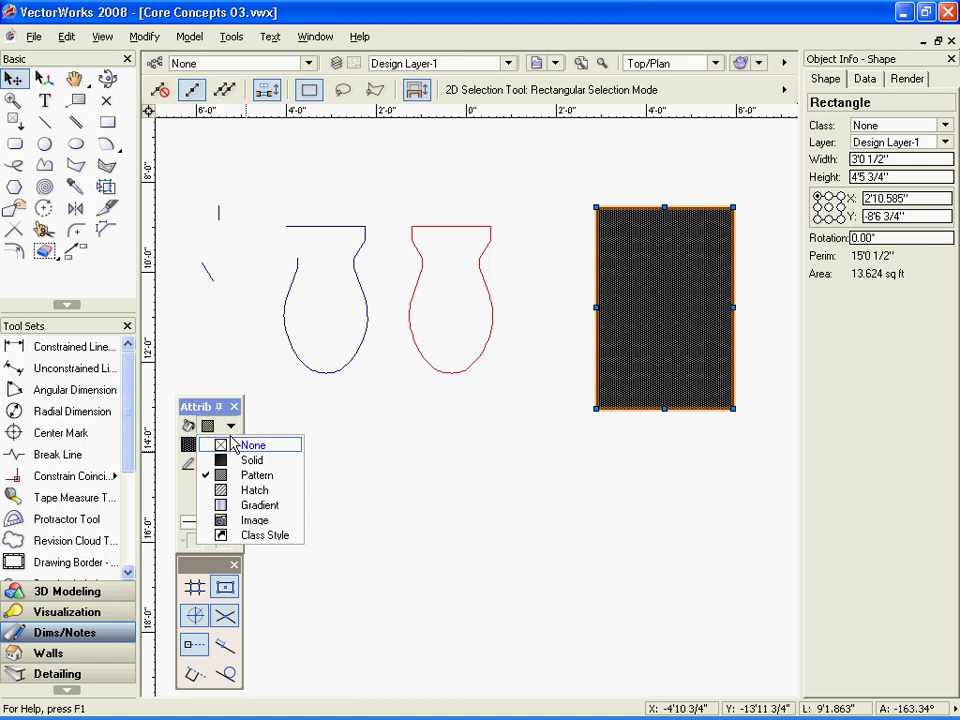
{"action": "left_click", "coordinate": [261, 492]}
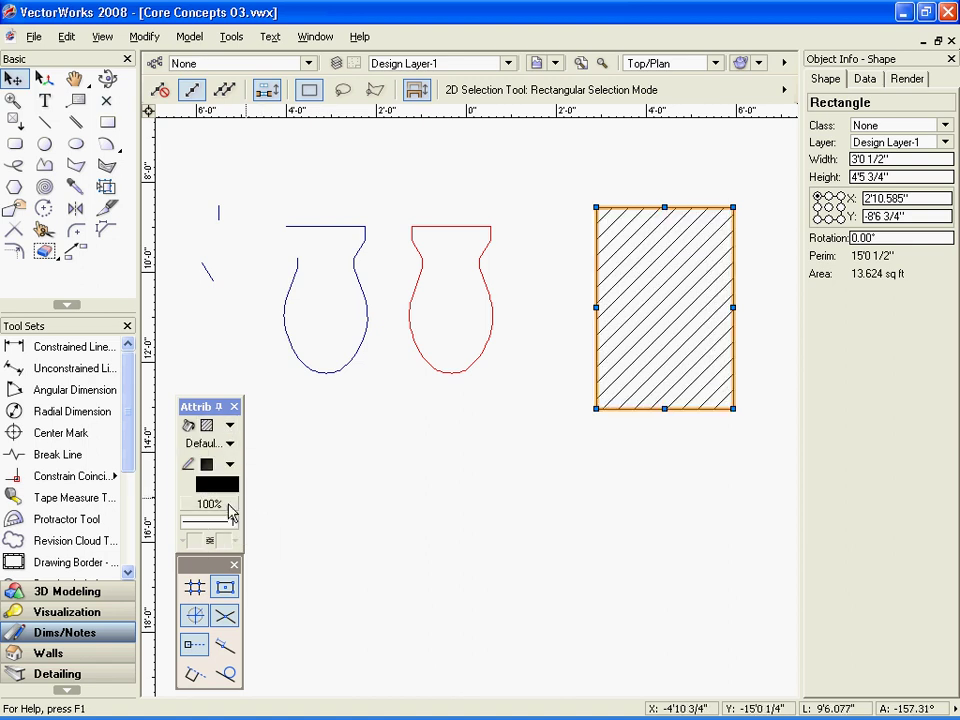
{"action": "left_click", "coordinate": [230, 513]}
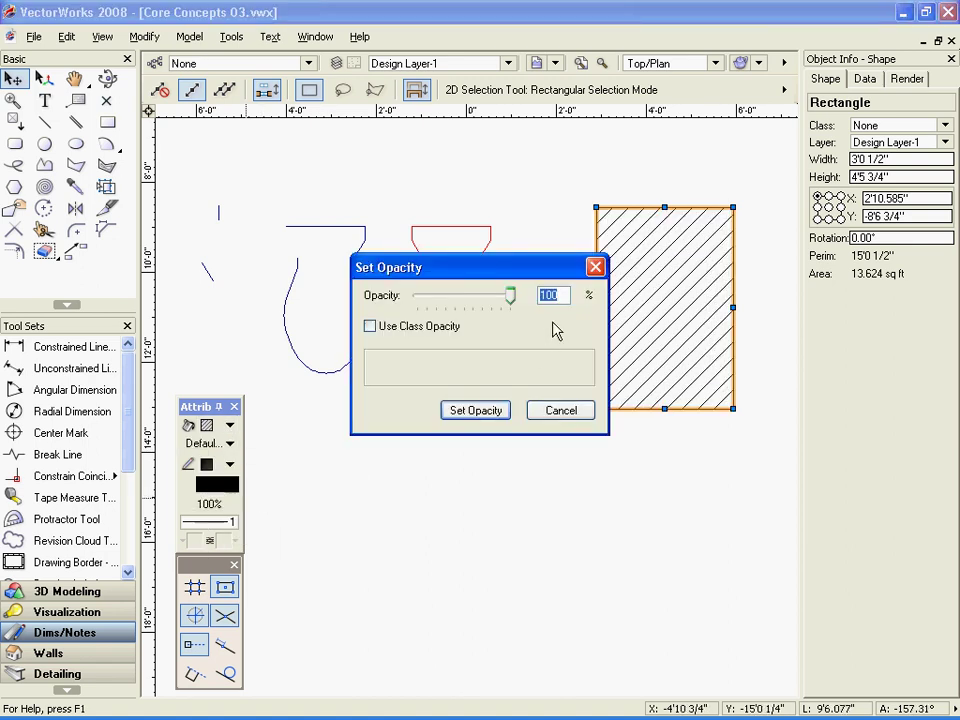
{"action": "left_click", "coordinate": [557, 411]}
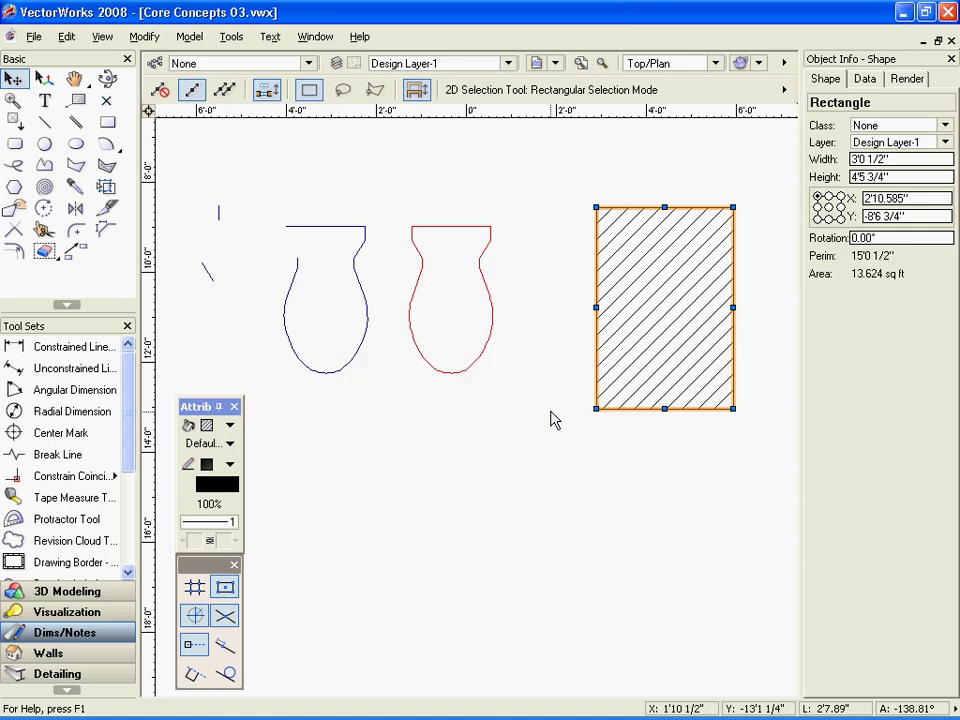
Move the door sidelight's gradient glass rectangle up and right so its upper-left corner sits at about X 12'0", Y -7'4".
{"action": "key", "text": "space"}
{"action": "left_click_drag", "start_coordinate": [549, 411], "coordinate": [362, 401]}
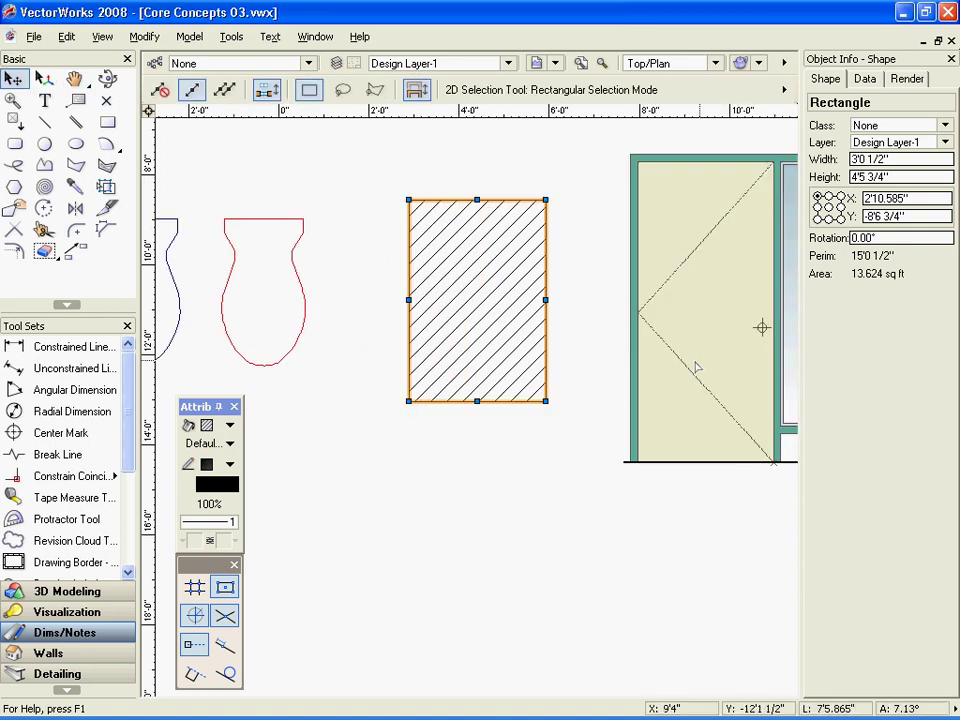
{"action": "key", "text": "space"}
{"action": "left_click_drag", "start_coordinate": [707, 362], "coordinate": [437, 366]}
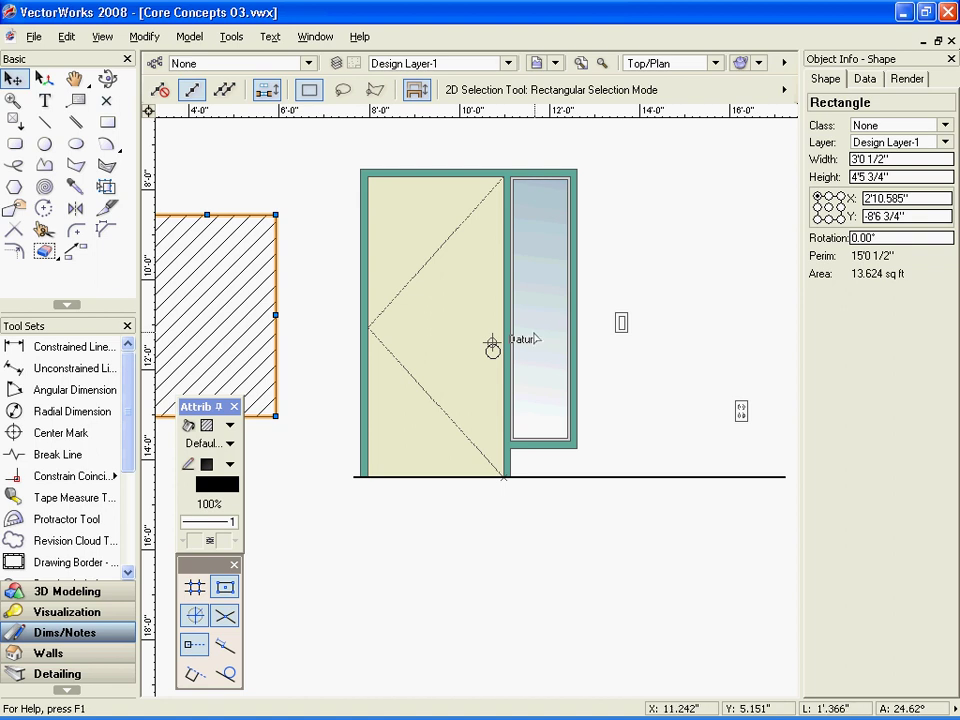
{"action": "left_click_drag", "start_coordinate": [540, 314], "coordinate": [577, 281]}
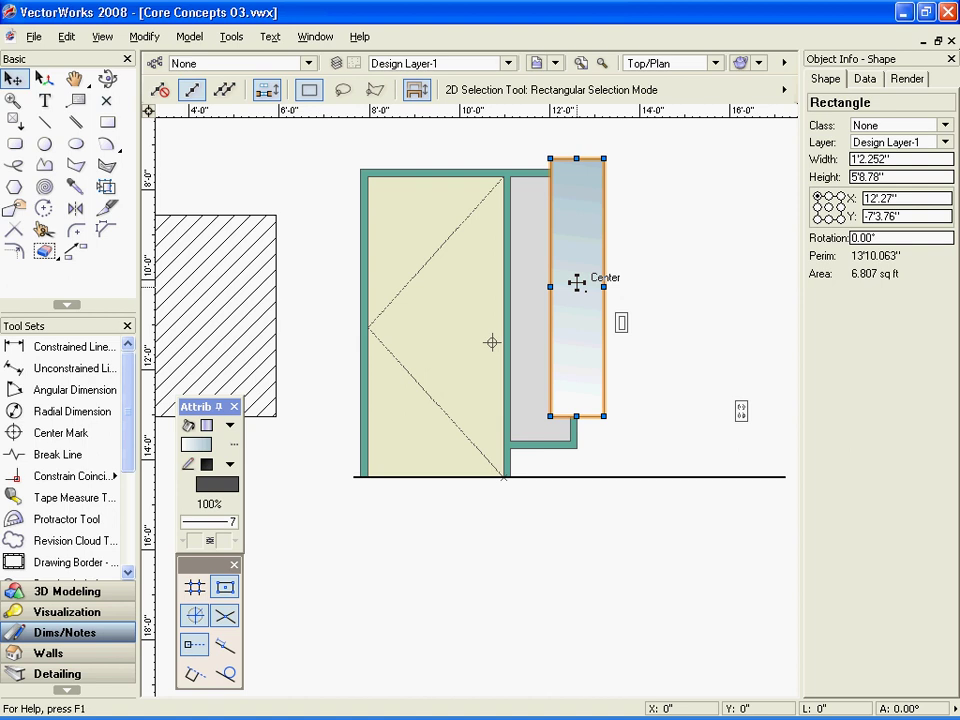
Send the gradient glass rectangle backward by one level in the stacking order.
{"action": "left_click", "coordinate": [144, 37]}
{"action": "mouse_move", "coordinate": [172, 86]}
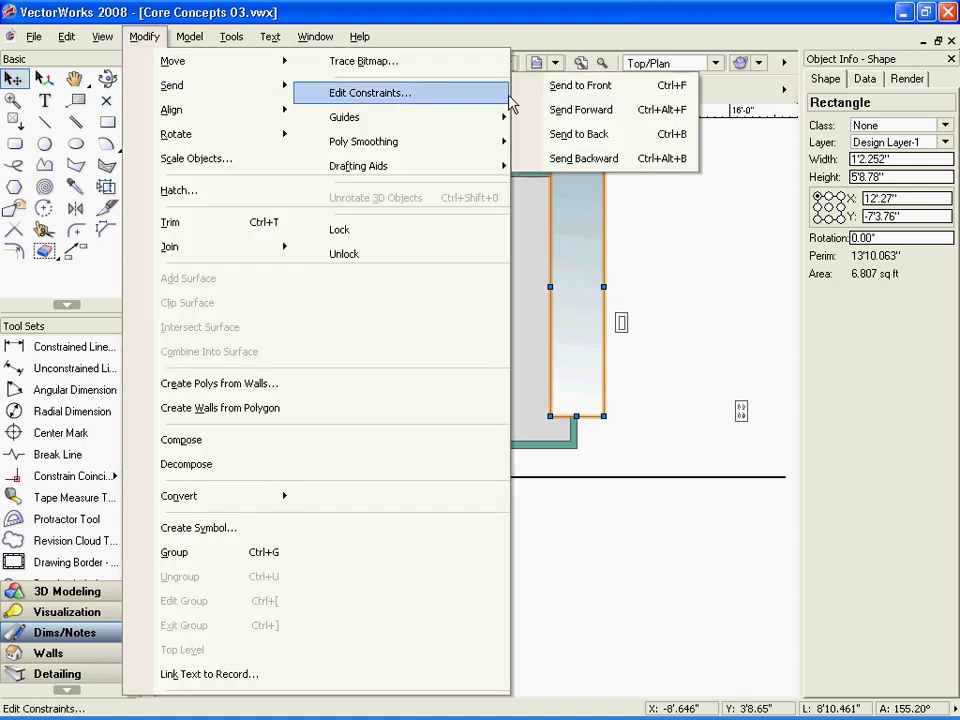
{"action": "left_click", "coordinate": [590, 159]}
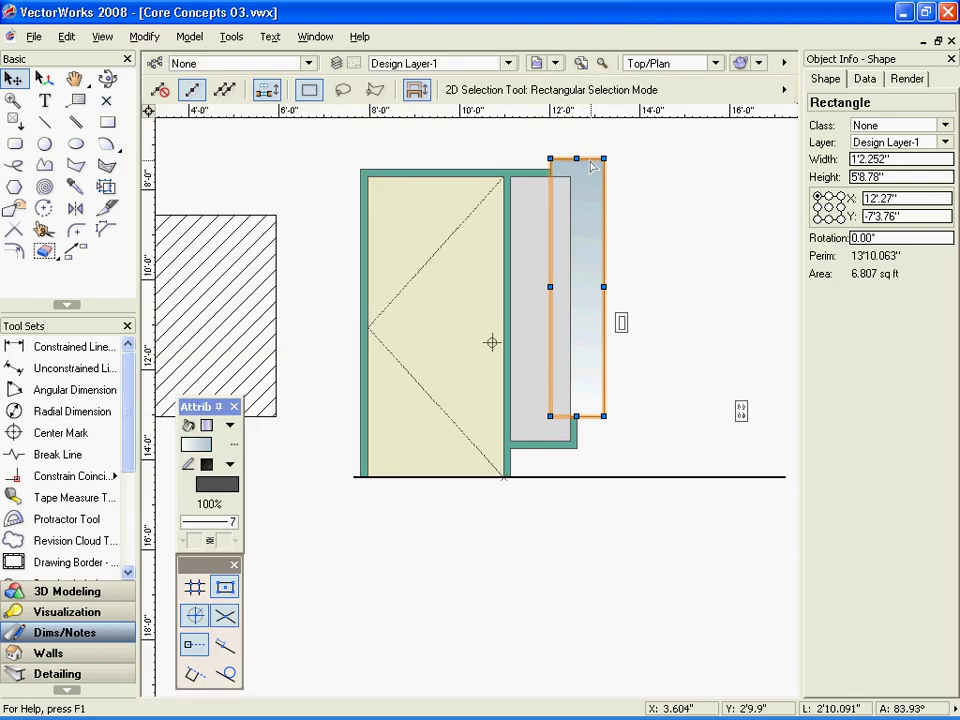
{"action": "left_click", "coordinate": [636, 215]}
Send the gradient glass rectangle to the back, behind the teal door frame.
{"action": "left_click", "coordinate": [585, 204]}
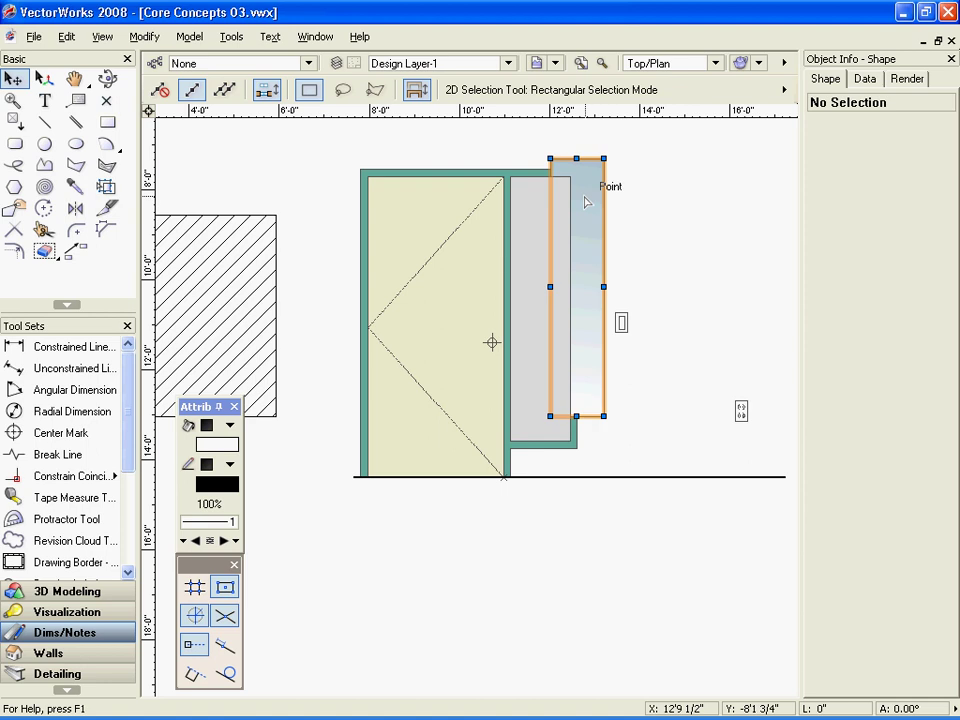
{"action": "left_click", "coordinate": [144, 36]}
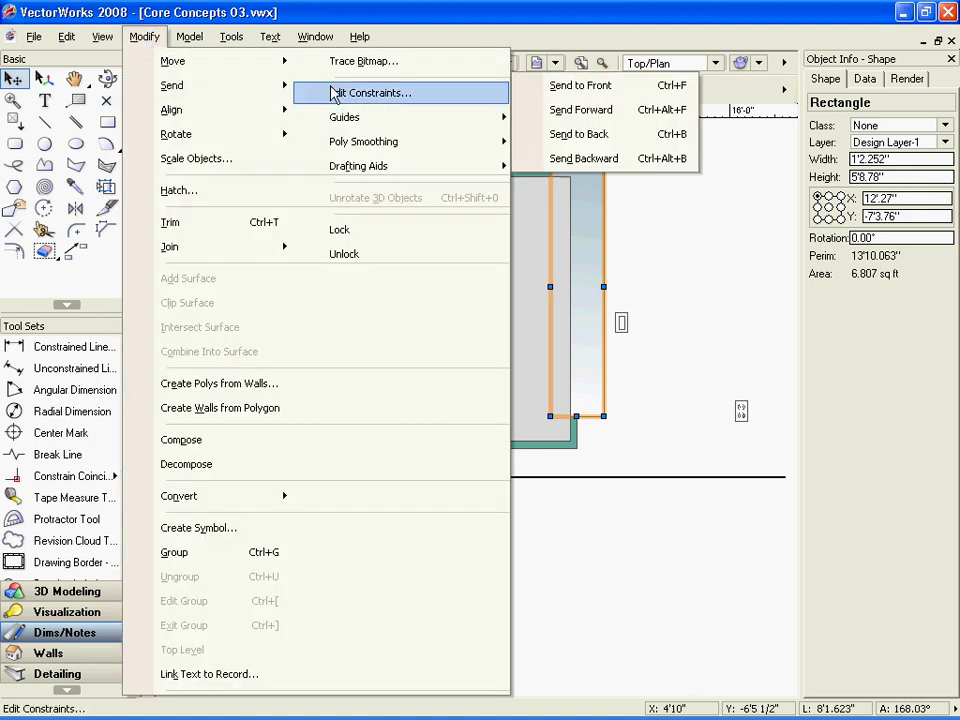
{"action": "left_click", "coordinate": [596, 133]}
{"action": "left_click", "coordinate": [639, 189]}
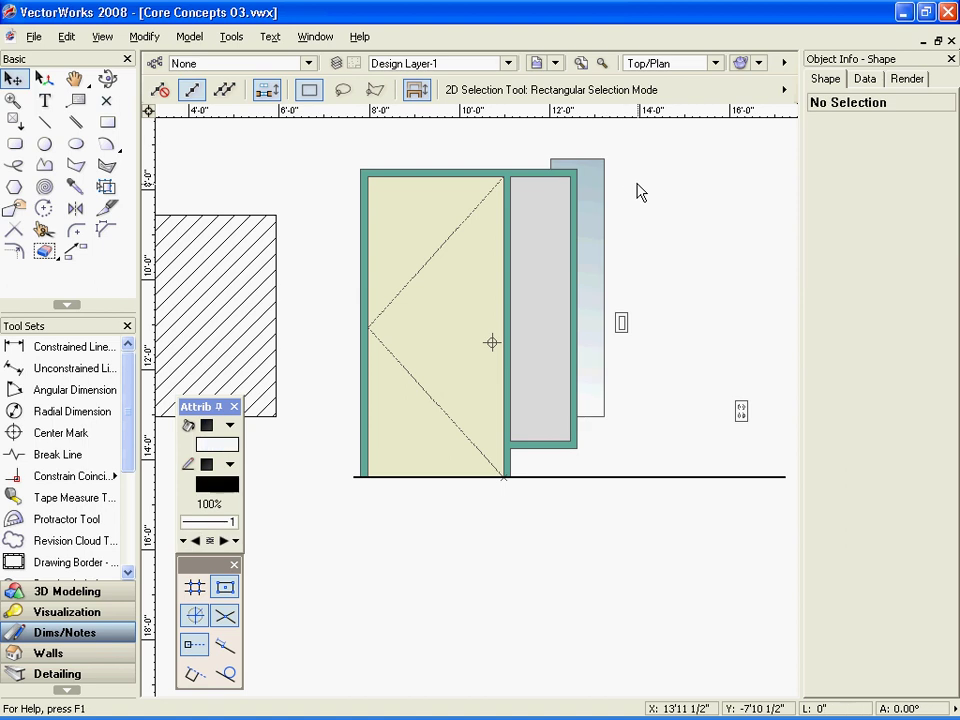
Send the gradient glass rectangle to the front of the stacking order and deselect it.
{"action": "left_click", "coordinate": [583, 189]}
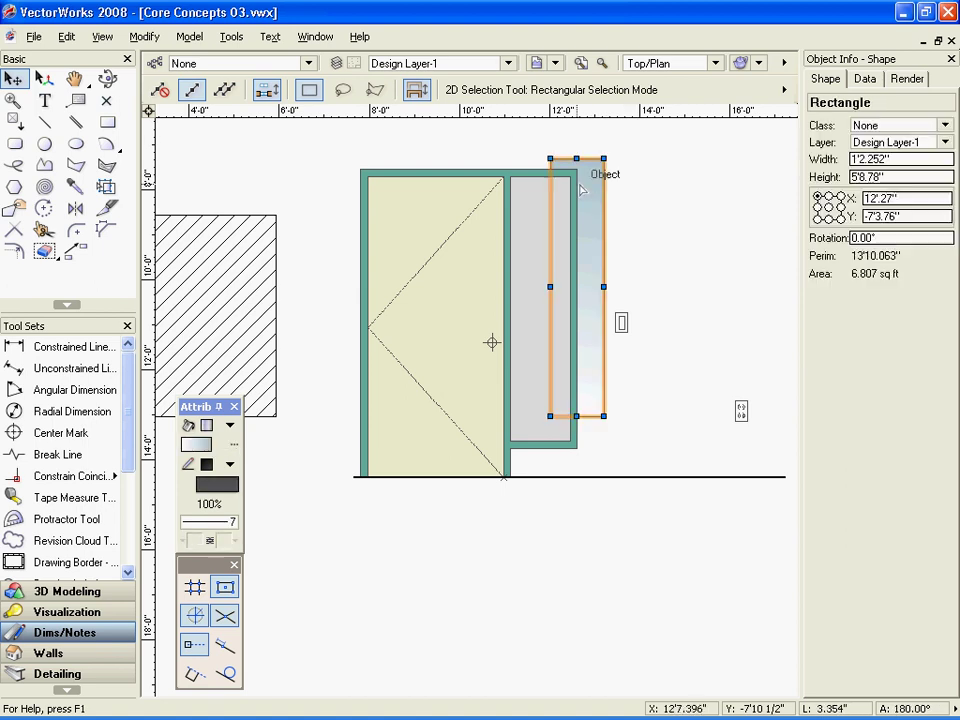
{"action": "left_click", "coordinate": [146, 36]}
{"action": "mouse_move", "coordinate": [183, 88]}
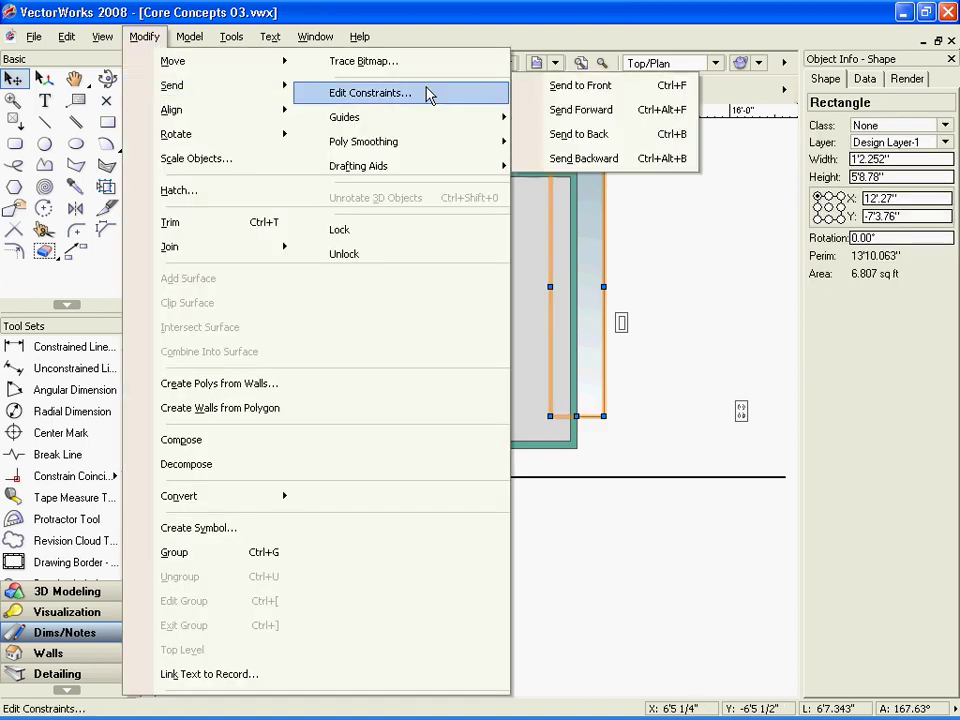
{"action": "left_click", "coordinate": [553, 86]}
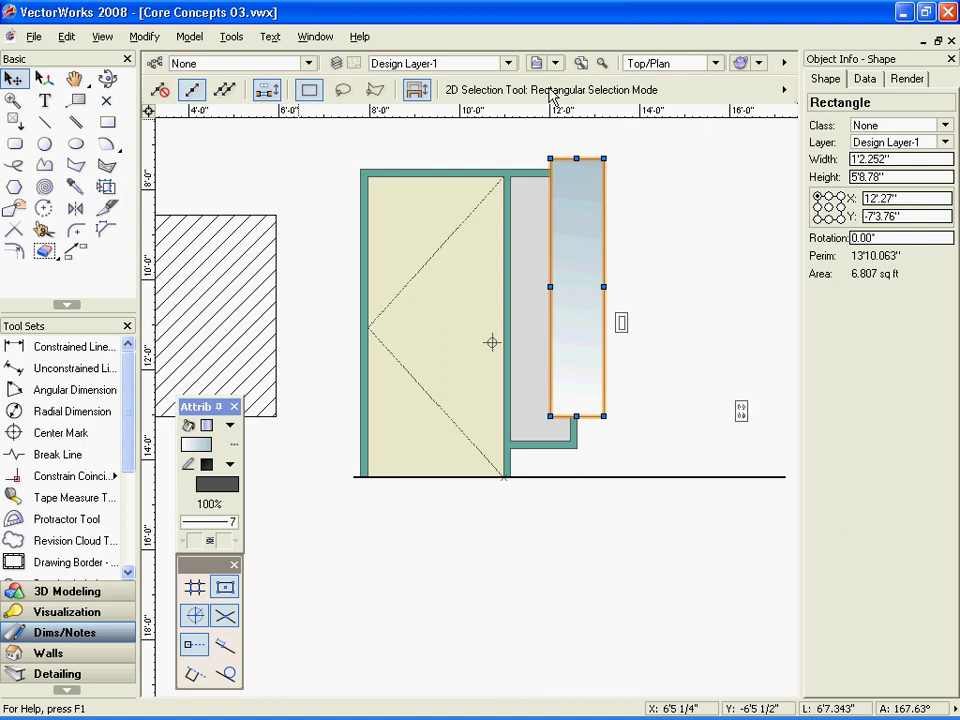
{"action": "left_click", "coordinate": [642, 203]}
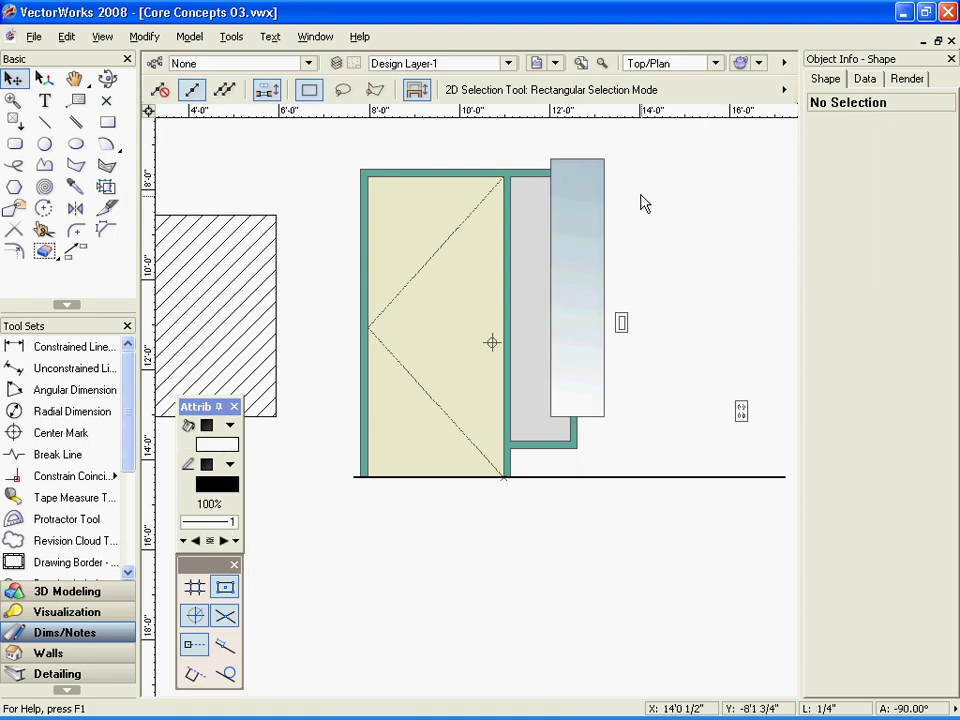
Inspect the properties of the thick ground line below the door and of the door panel.
{"action": "left_click", "coordinate": [593, 479]}
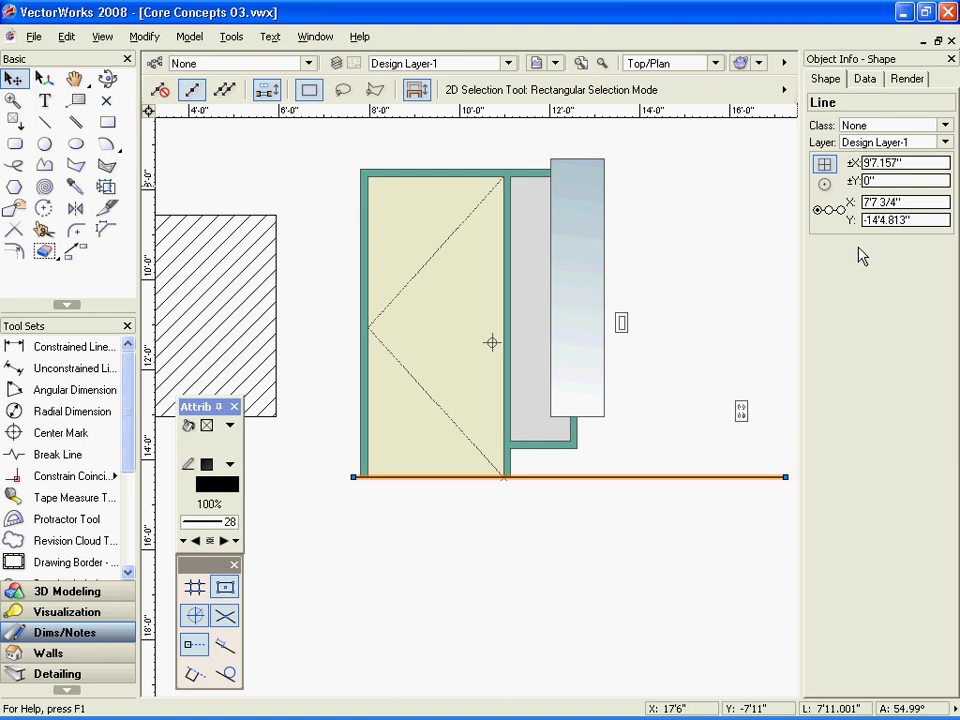
{"action": "left_click", "coordinate": [468, 281]}
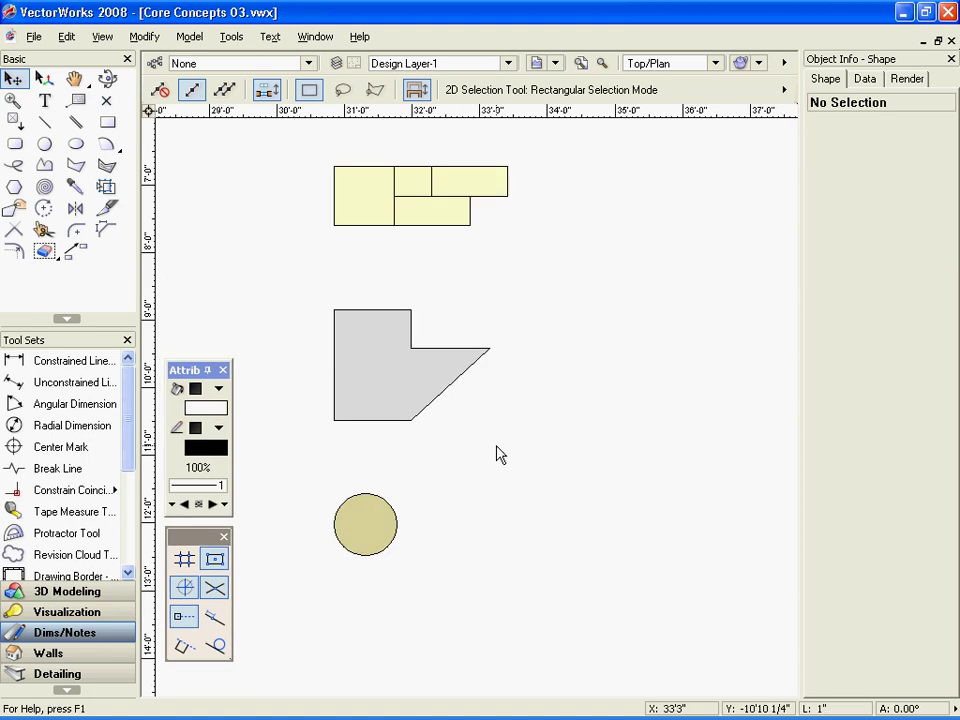
Split the grey polygon vertically about 2 1/2" from its left edge and move the narrow strip about 4 1/2" left.
{"action": "left_click", "coordinate": [379, 377]}
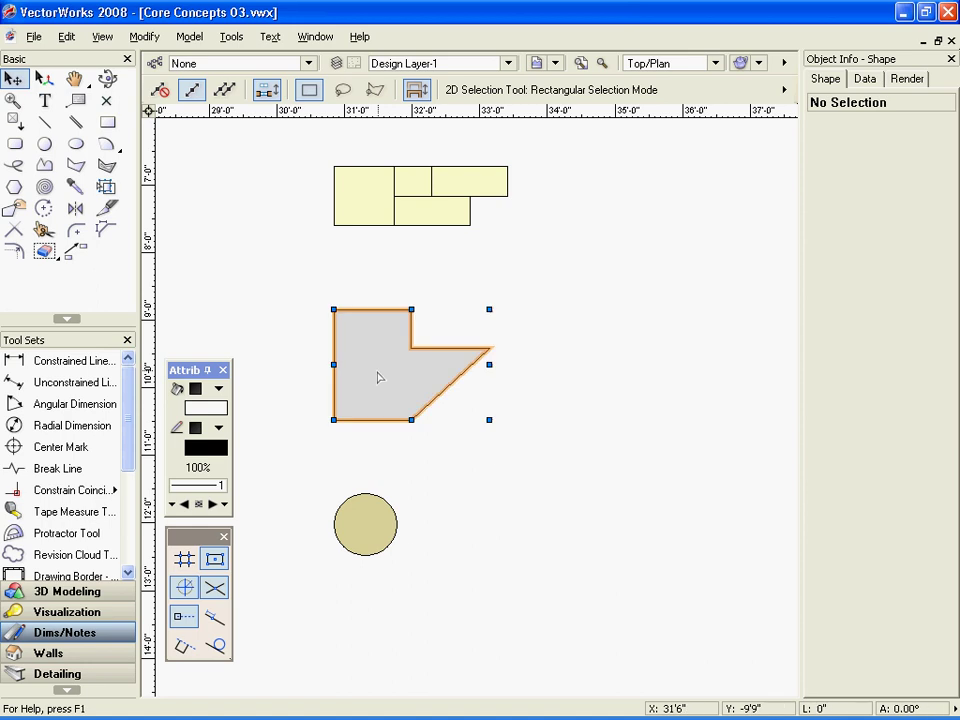
{"action": "left_click", "coordinate": [107, 207]}
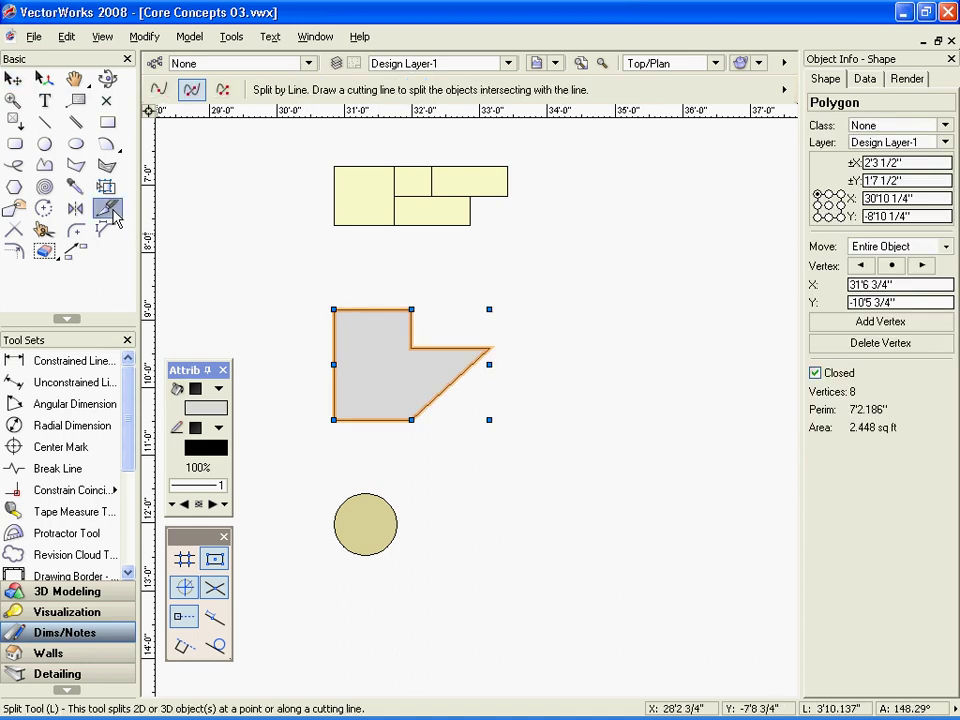
{"action": "left_click", "coordinate": [349, 294]}
{"action": "left_click", "coordinate": [349, 440]}
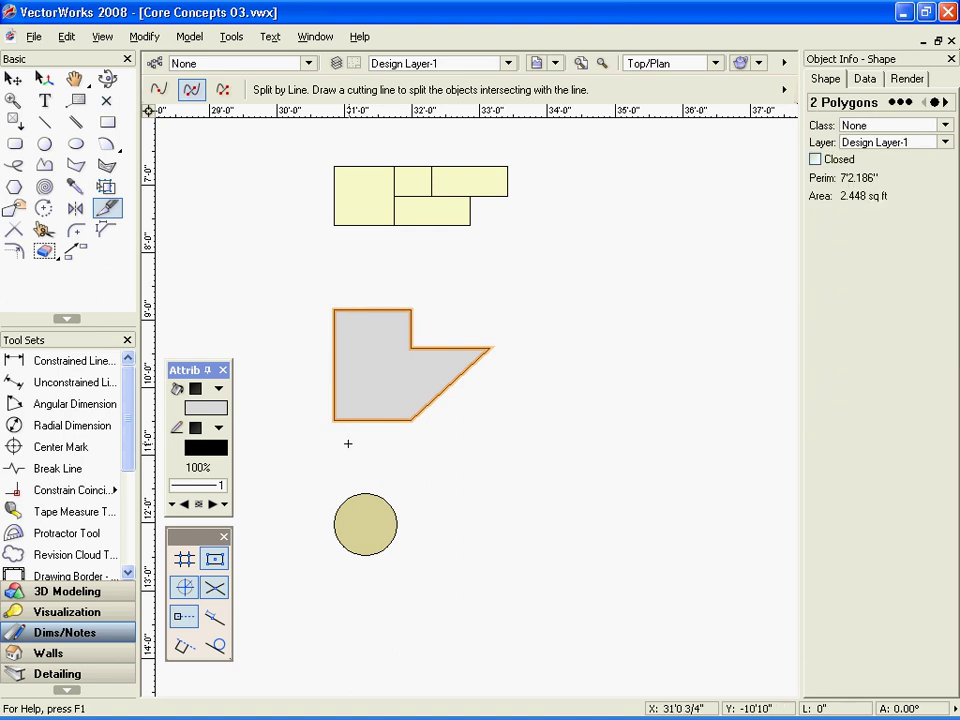
{"action": "key", "text": "x"}
{"action": "left_click_drag", "start_coordinate": [333, 360], "coordinate": [307, 361]}
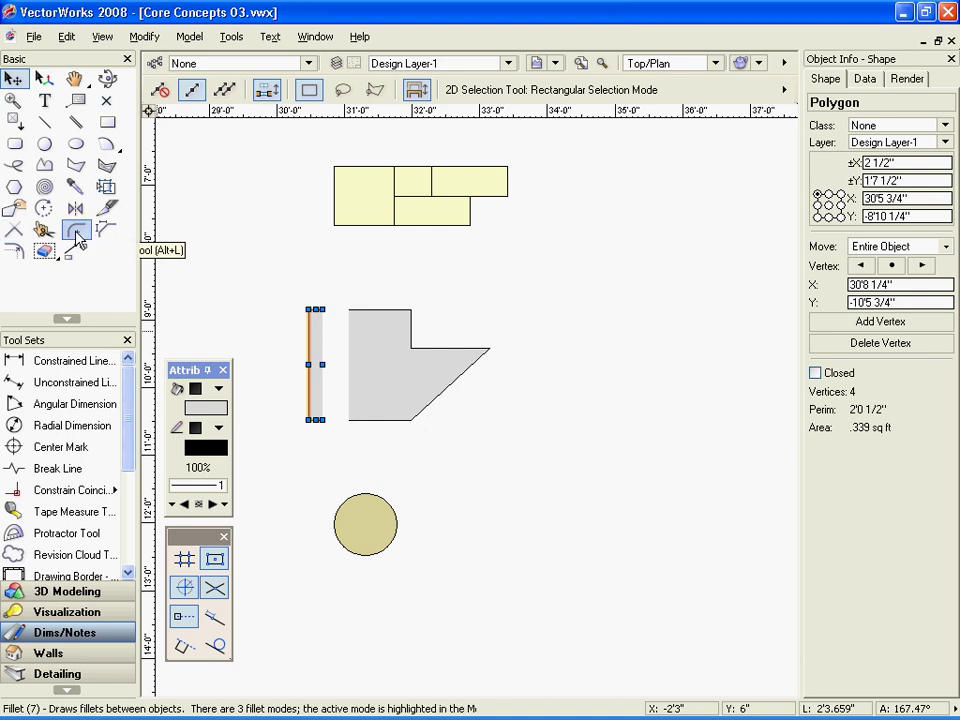
Mirror a duplicate of the yellow rectangle group about a vertical axis along its right edge.
{"action": "left_click", "coordinate": [368, 210]}
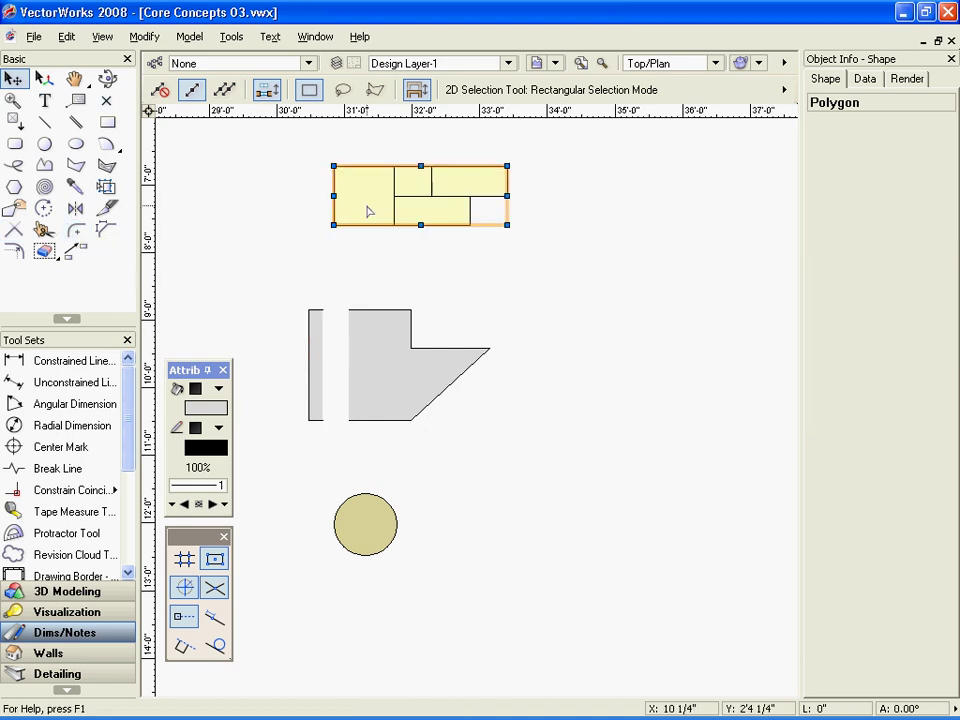
{"action": "left_click", "coordinate": [75, 208]}
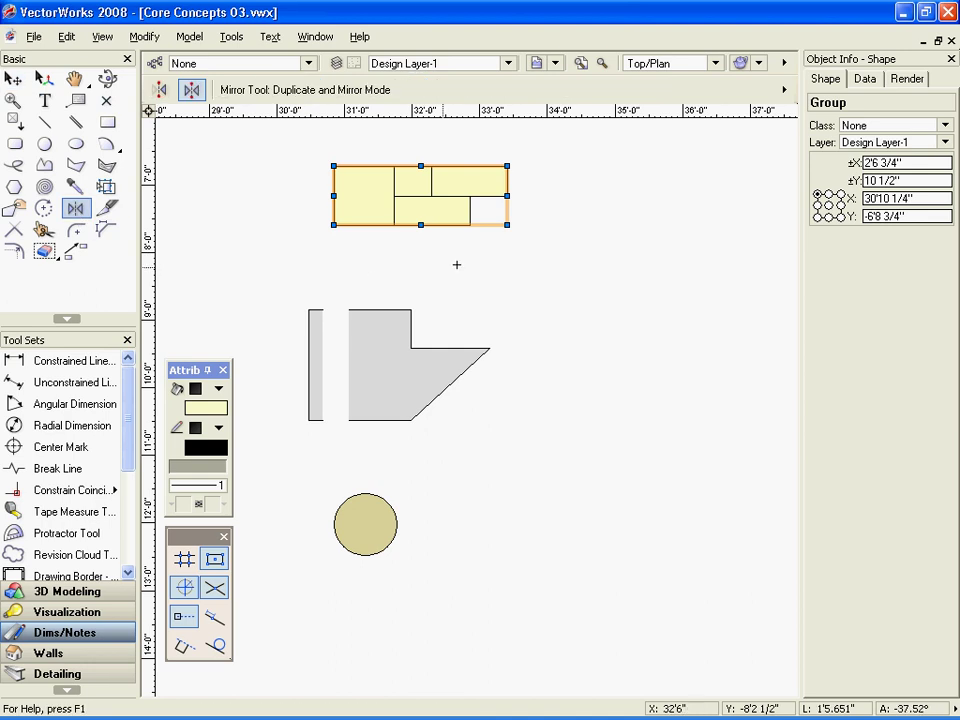
{"action": "left_click", "coordinate": [507, 180]}
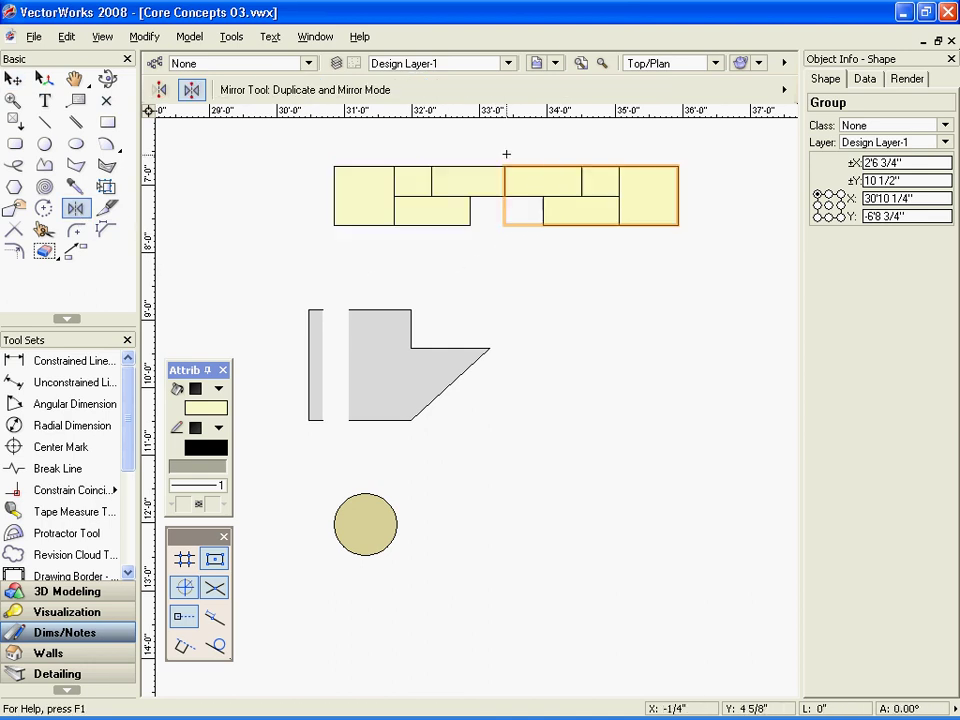
{"action": "left_click", "coordinate": [507, 154]}
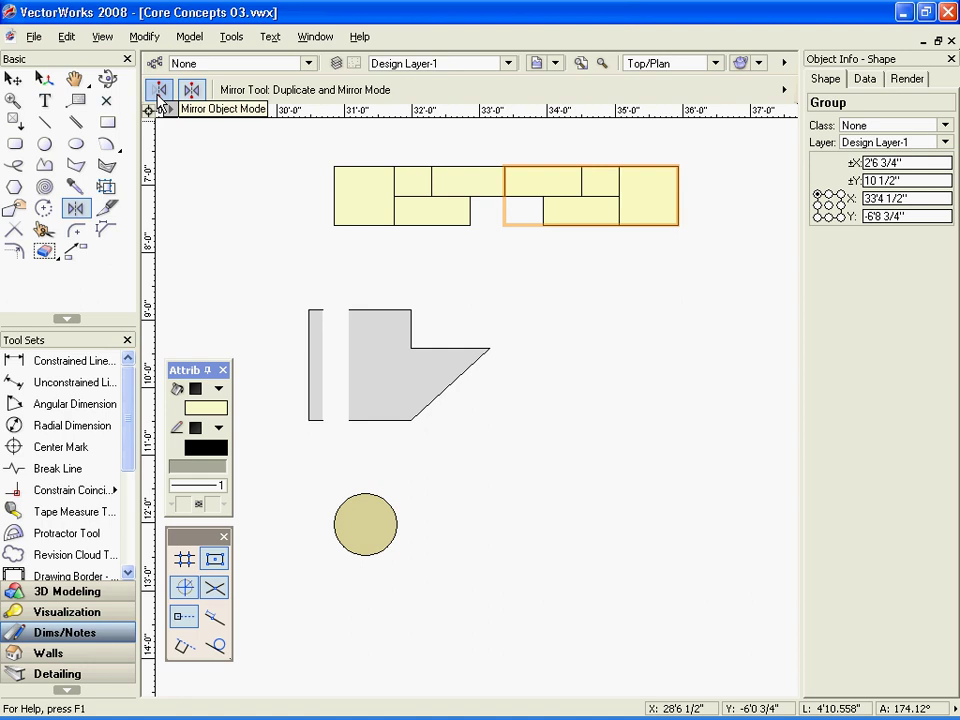
Rotate the mirrored yellow group 90° clockwise so that it stands upright.
{"action": "left_click", "coordinate": [44, 208]}
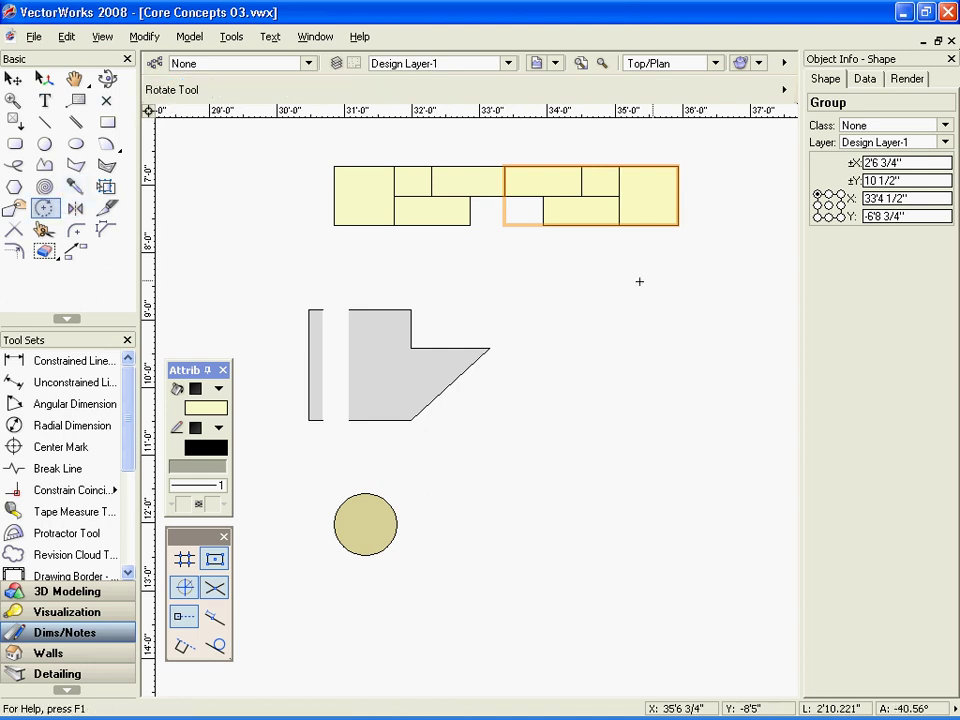
{"action": "left_click", "coordinate": [677, 244]}
{"action": "left_click", "coordinate": [675, 143]}
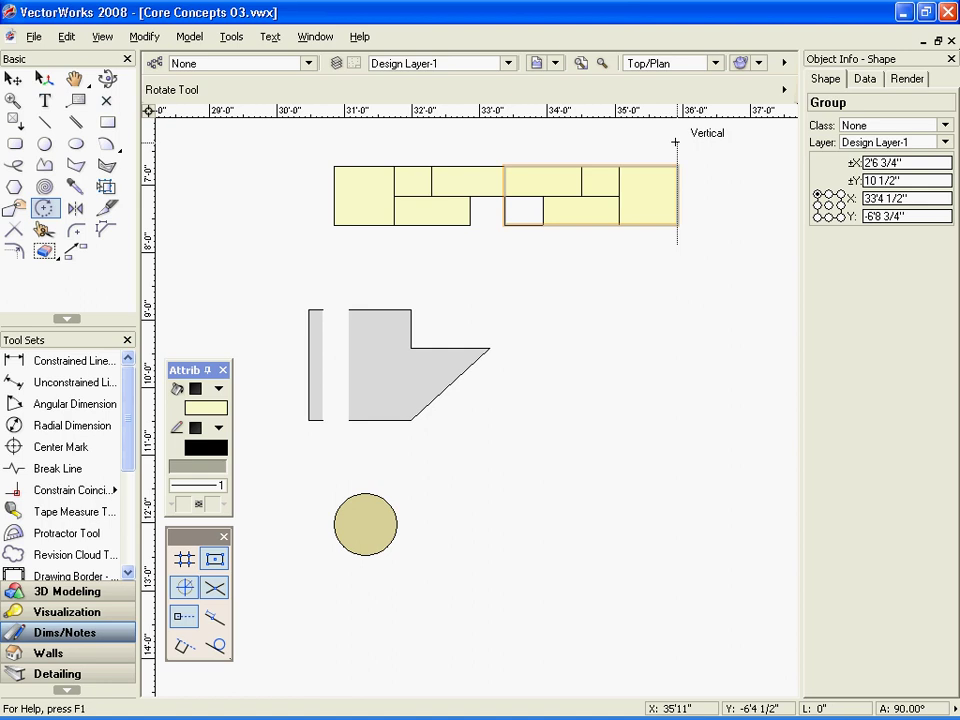
{"action": "left_click", "coordinate": [544, 247]}
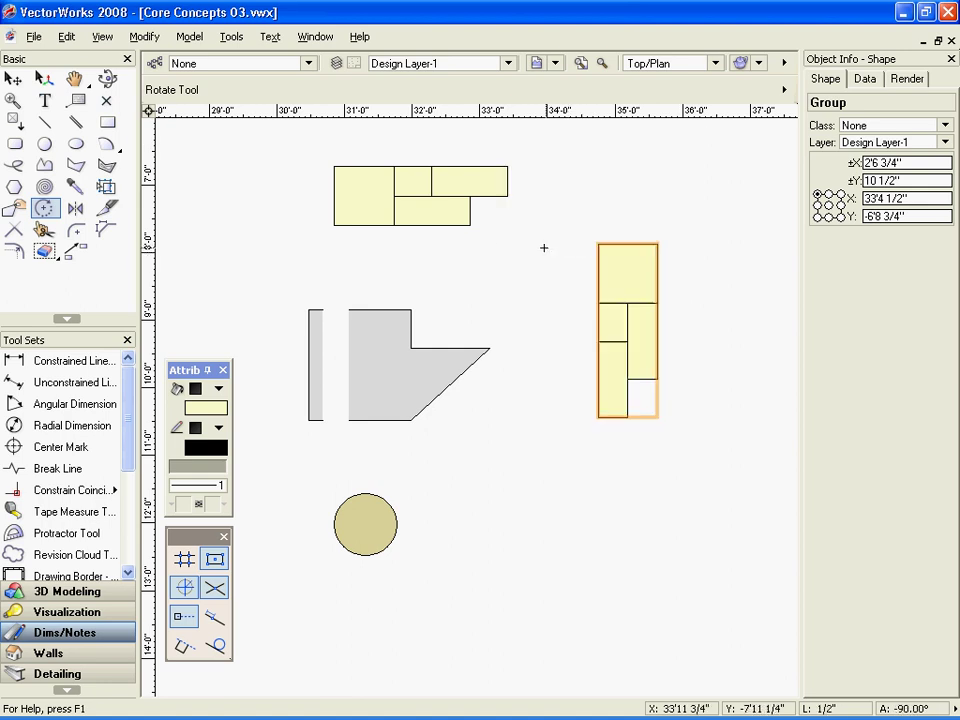
Examine the Cartesian and polar offset options for moving the rotated group, accepting zero offsets, and look over the other modify commands.
{"action": "left_click", "coordinate": [150, 40]}
{"action": "mouse_move", "coordinate": [240, 64]}
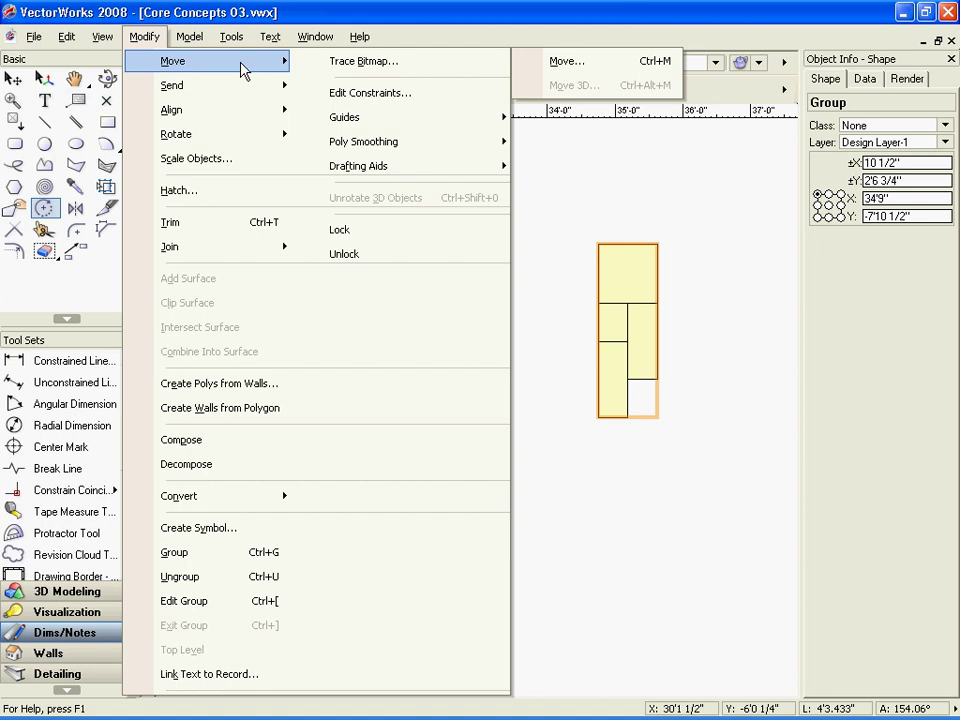
{"action": "left_click", "coordinate": [567, 65]}
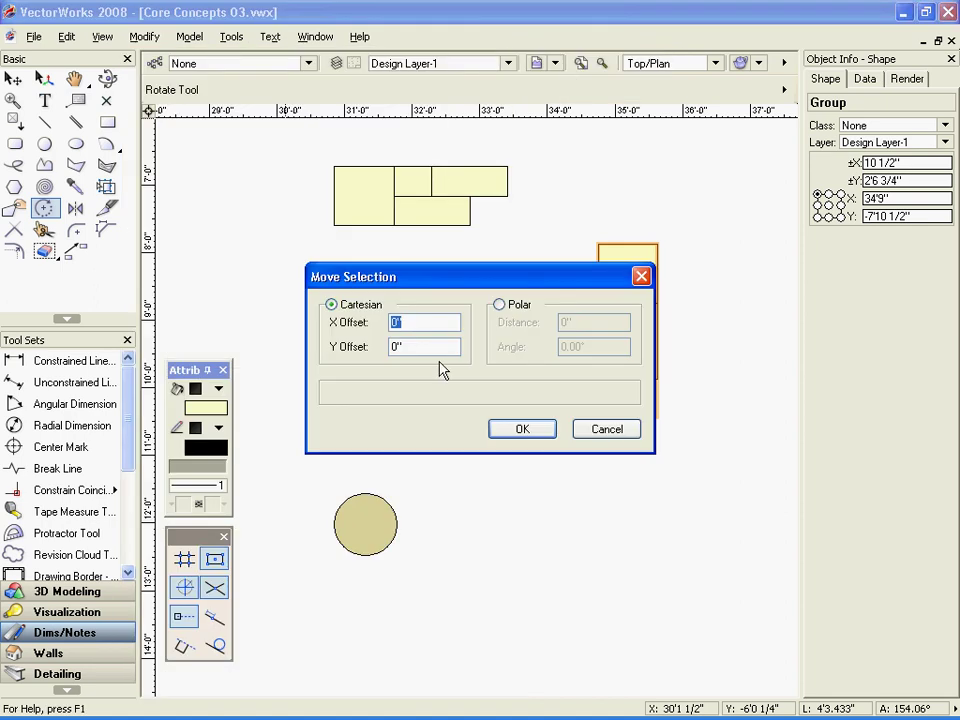
{"action": "left_click", "coordinate": [521, 429]}
{"action": "left_click", "coordinate": [150, 39]}
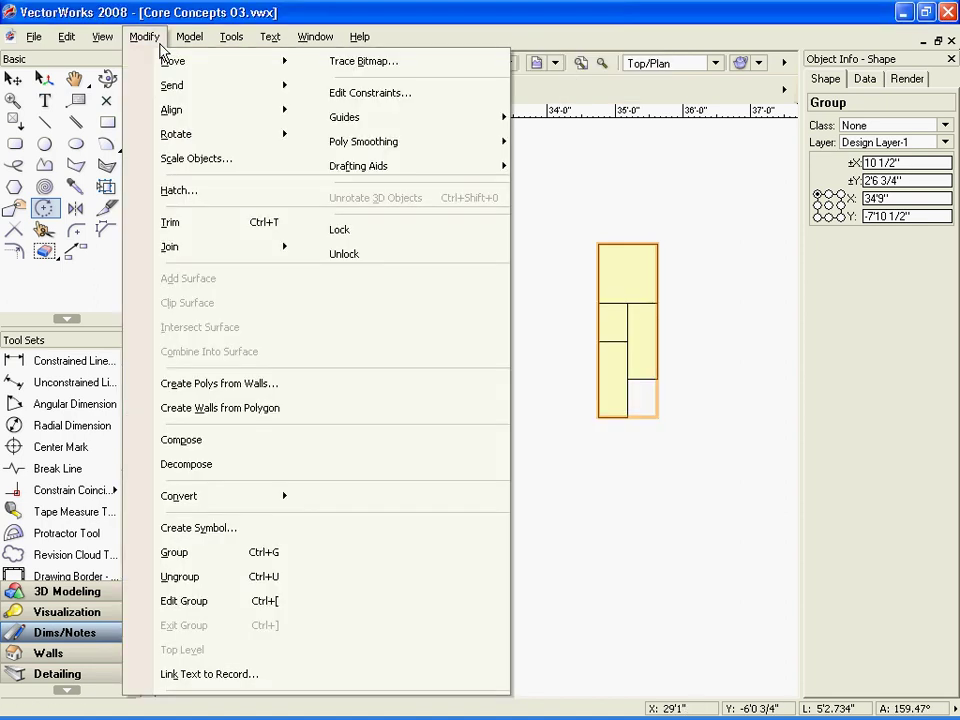
{"action": "mouse_move", "coordinate": [182, 88]}
Duplicate the upright yellow group in place and move the copy about 1'0 3/4" to the right.
{"action": "left_click", "coordinate": [68, 38]}
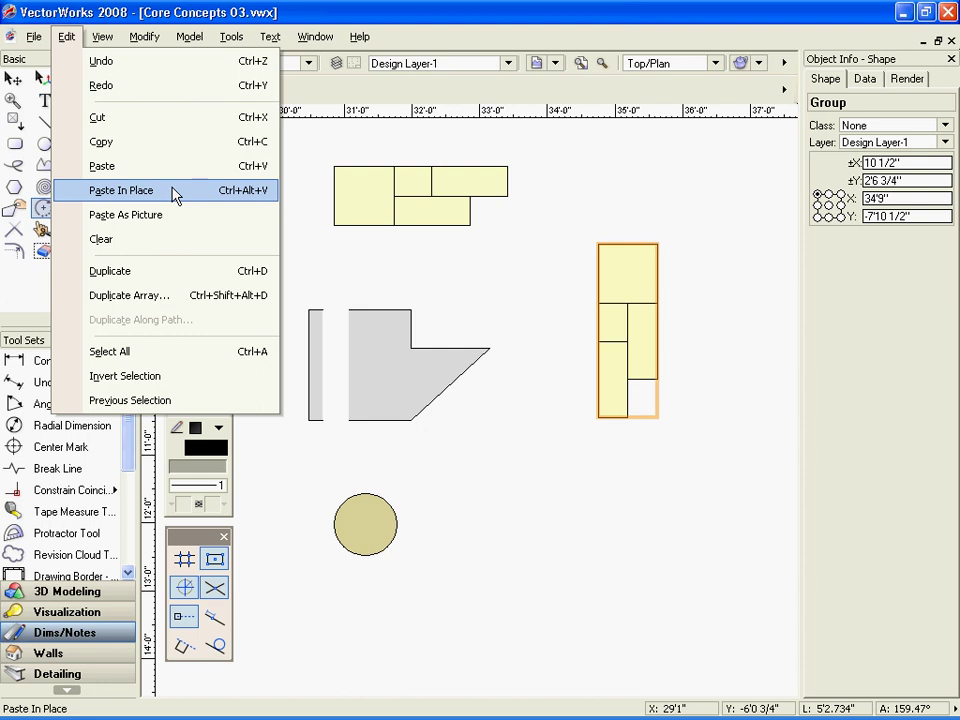
{"action": "left_click", "coordinate": [188, 268]}
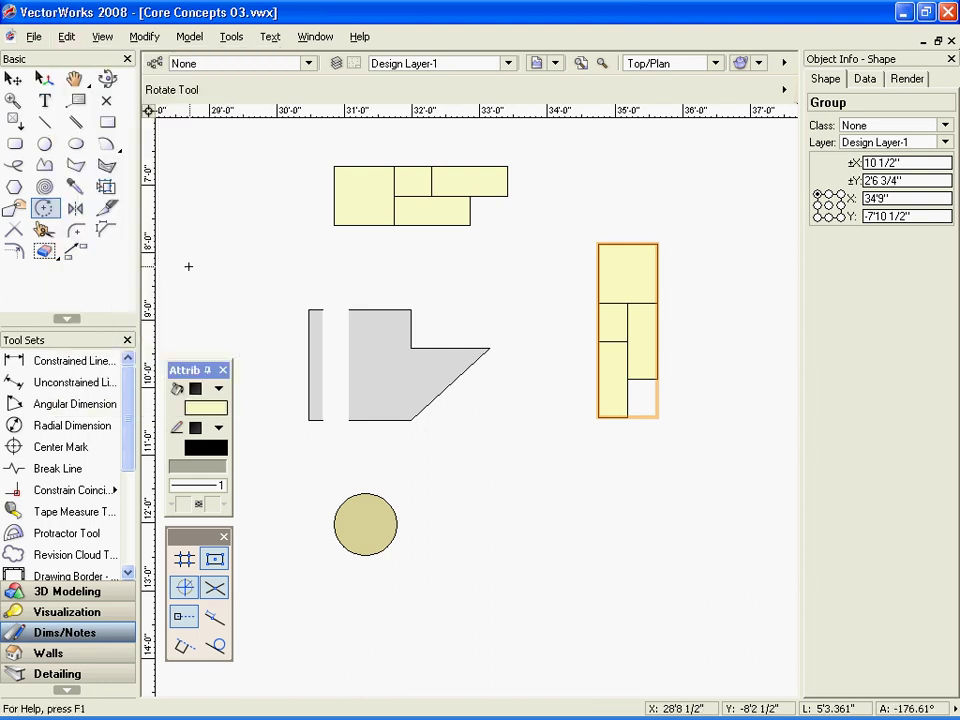
{"action": "key", "text": "x"}
{"action": "key", "text": "x"}
{"action": "left_click_drag", "start_coordinate": [628, 285], "coordinate": [699, 289]}
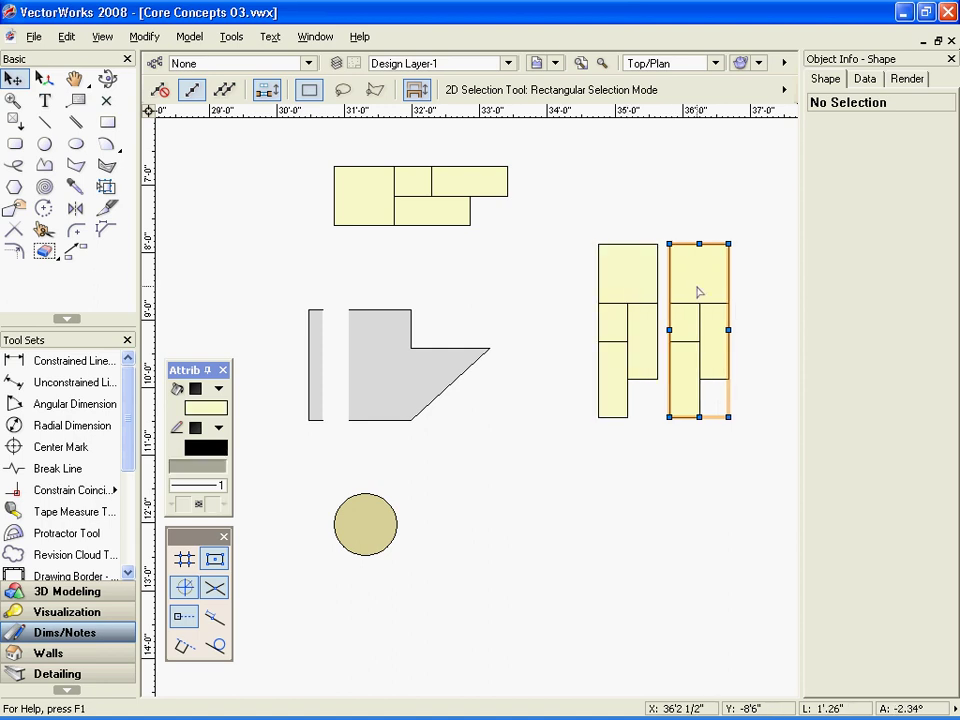
Check the Offset duplications setting in the editing preferences, close them and deselect everything.
{"action": "left_click", "coordinate": [230, 40]}
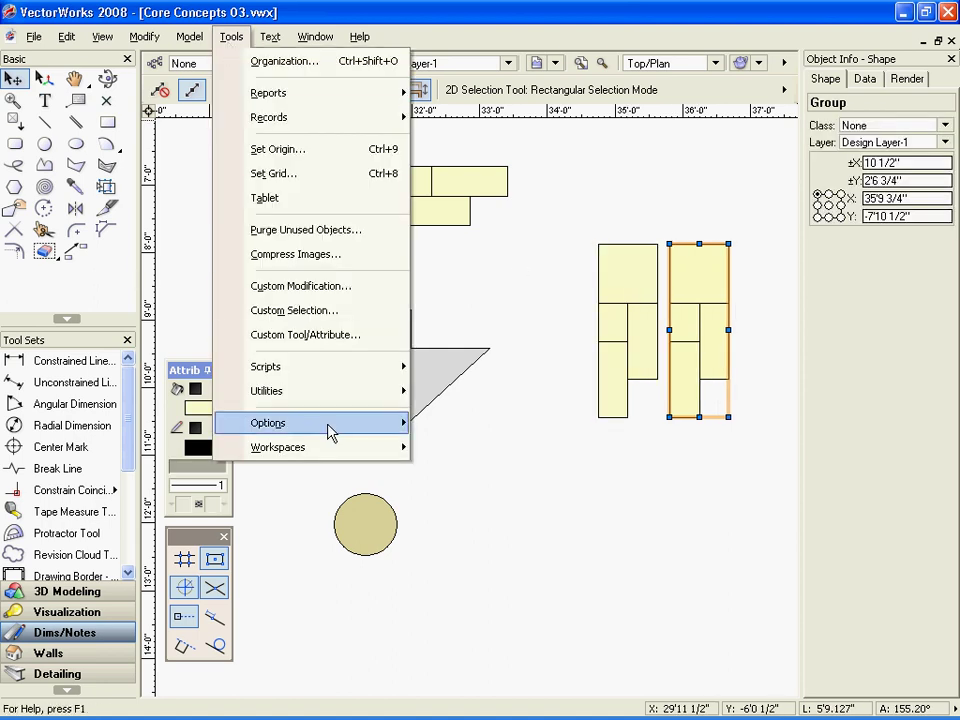
{"action": "mouse_move", "coordinate": [397, 428]}
{"action": "left_click", "coordinate": [435, 424]}
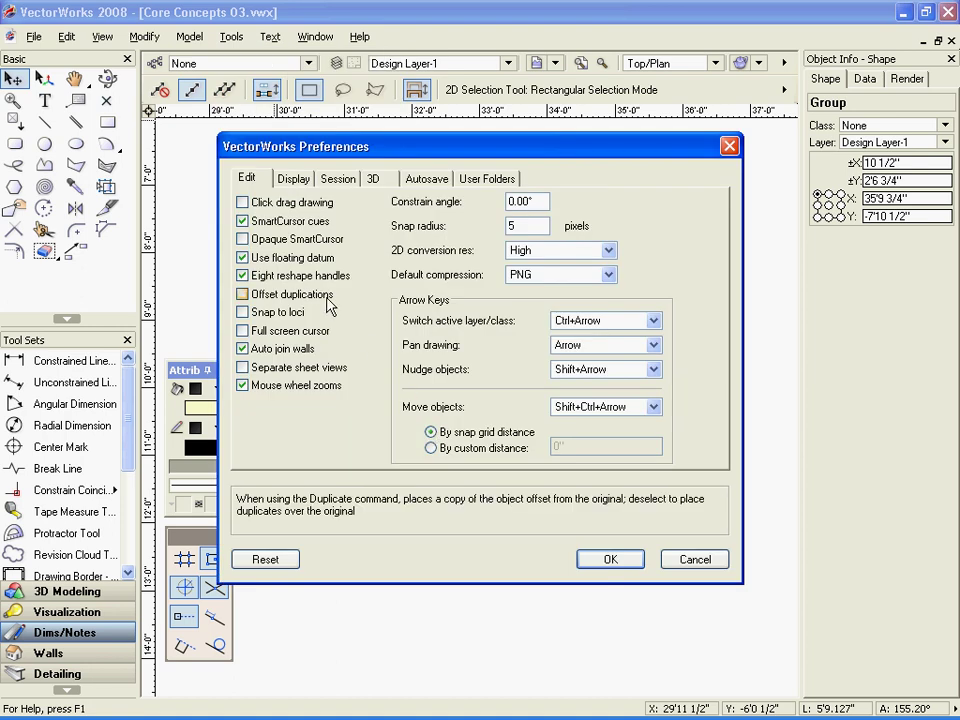
{"action": "left_click", "coordinate": [589, 562]}
{"action": "left_click", "coordinate": [590, 565]}
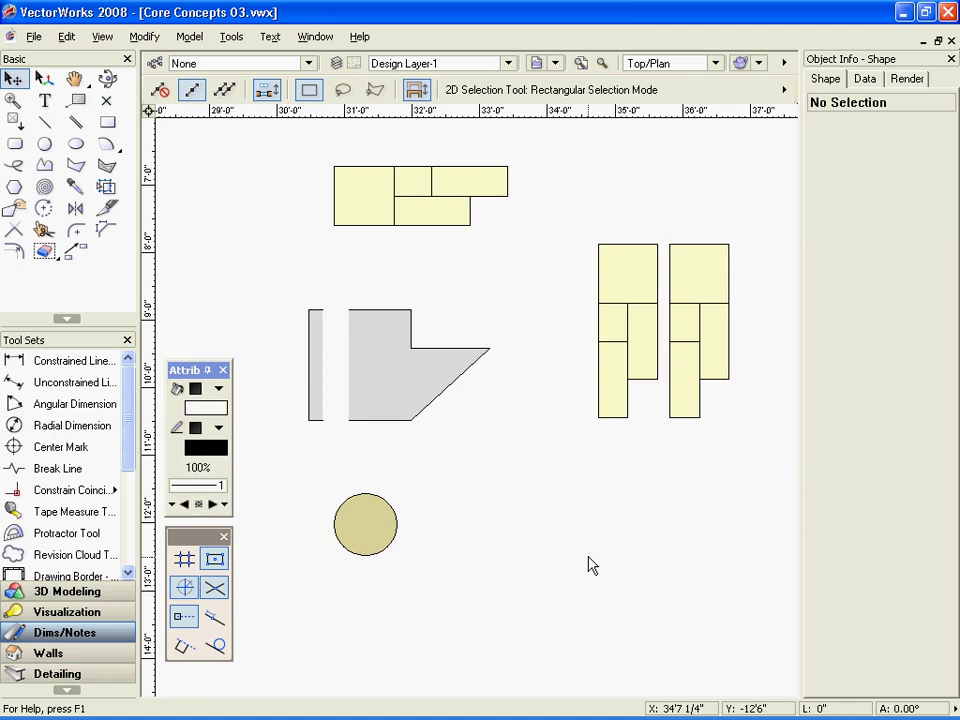
Copy the left upright yellow group to a spot below the two upright groups and deselect it.
{"action": "left_click", "coordinate": [622, 288]}
{"action": "left_click_drag", "start_coordinate": [622, 288], "coordinate": [650, 480]}
{"action": "left_click", "coordinate": [522, 493]}
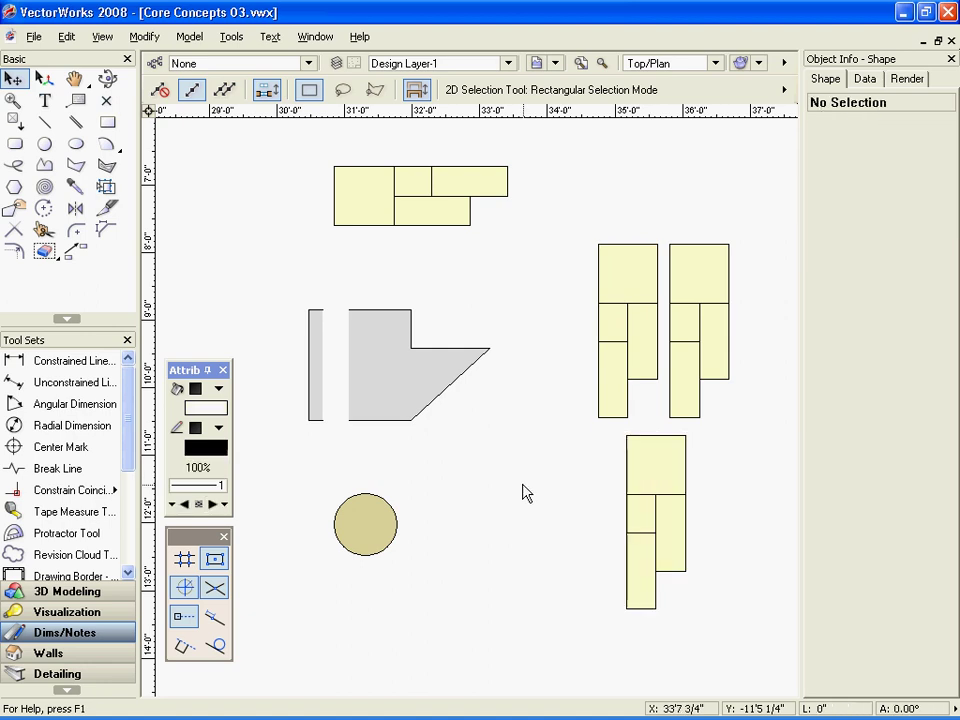
Create a circular array of the tan circle with 6 duplicates at 45° around its rightmost point, retaining the original, and deselect.
{"action": "left_click", "coordinate": [372, 520]}
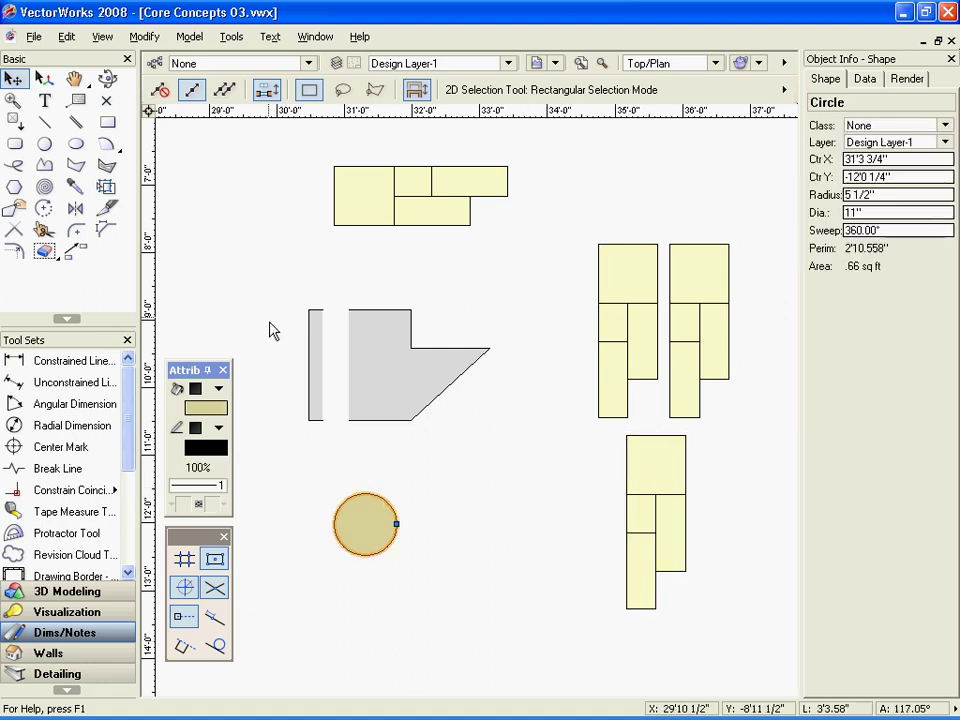
{"action": "left_click", "coordinate": [66, 37]}
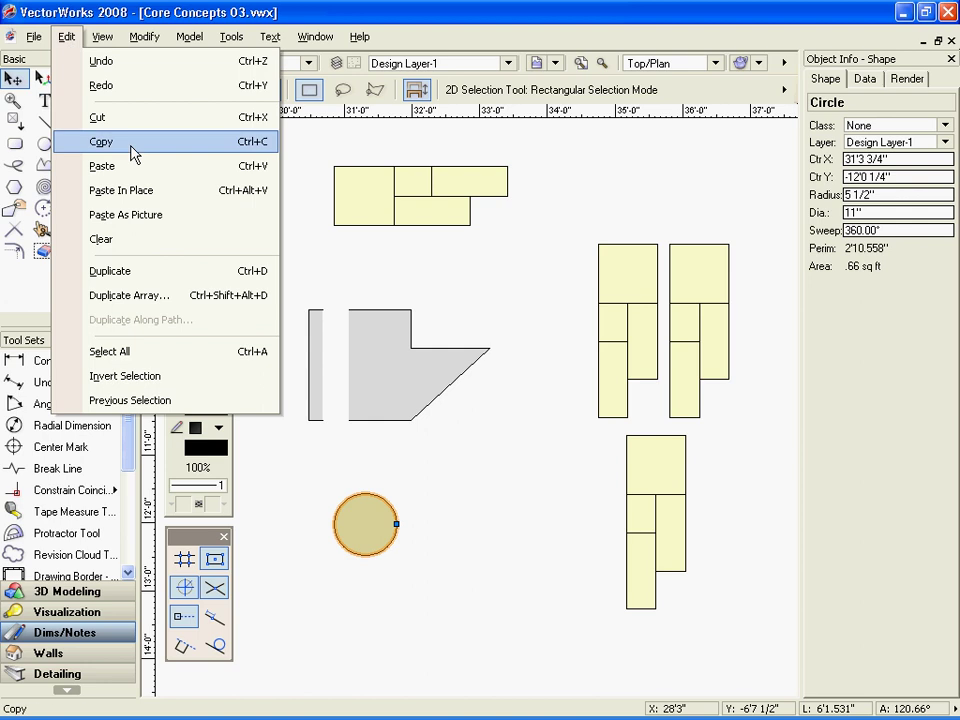
{"action": "left_click", "coordinate": [188, 304]}
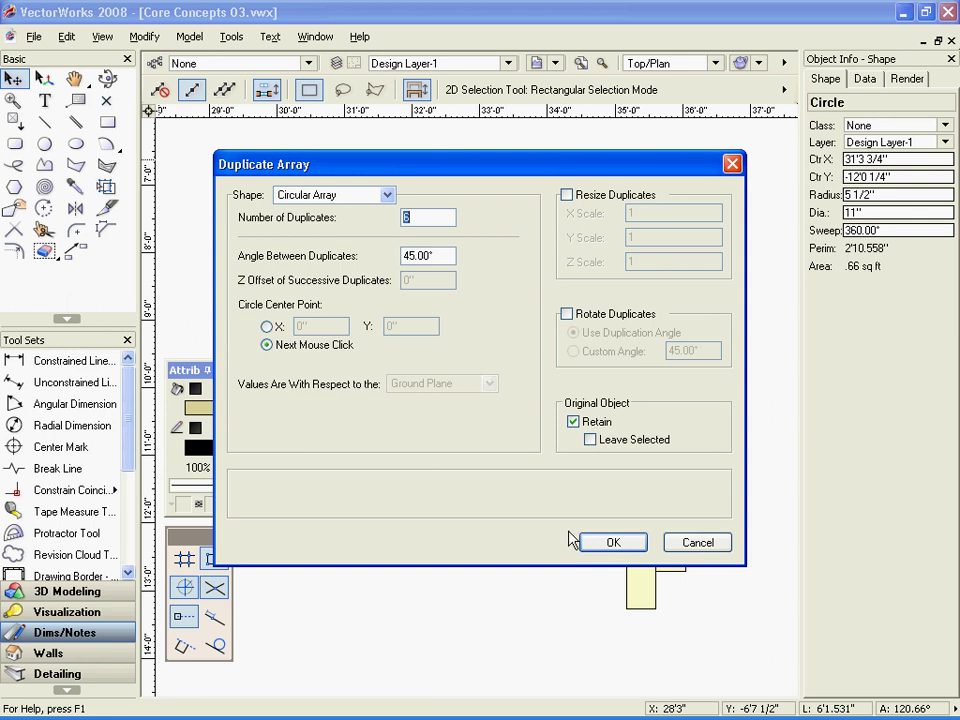
{"action": "left_click", "coordinate": [600, 542]}
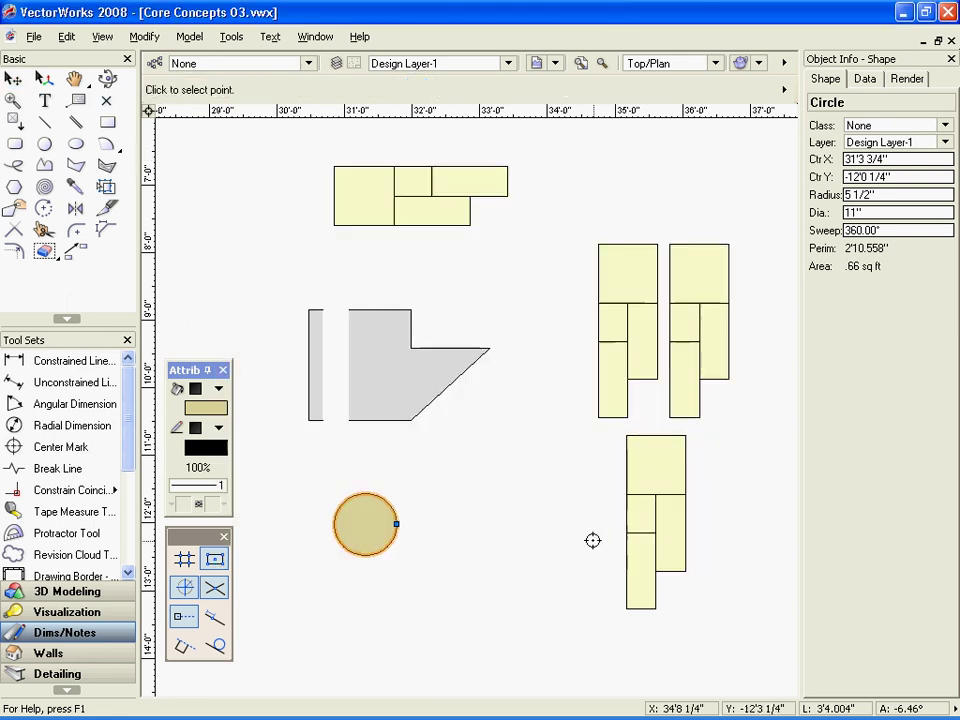
{"action": "left_click", "coordinate": [396, 523]}
{"action": "key", "text": "x"}
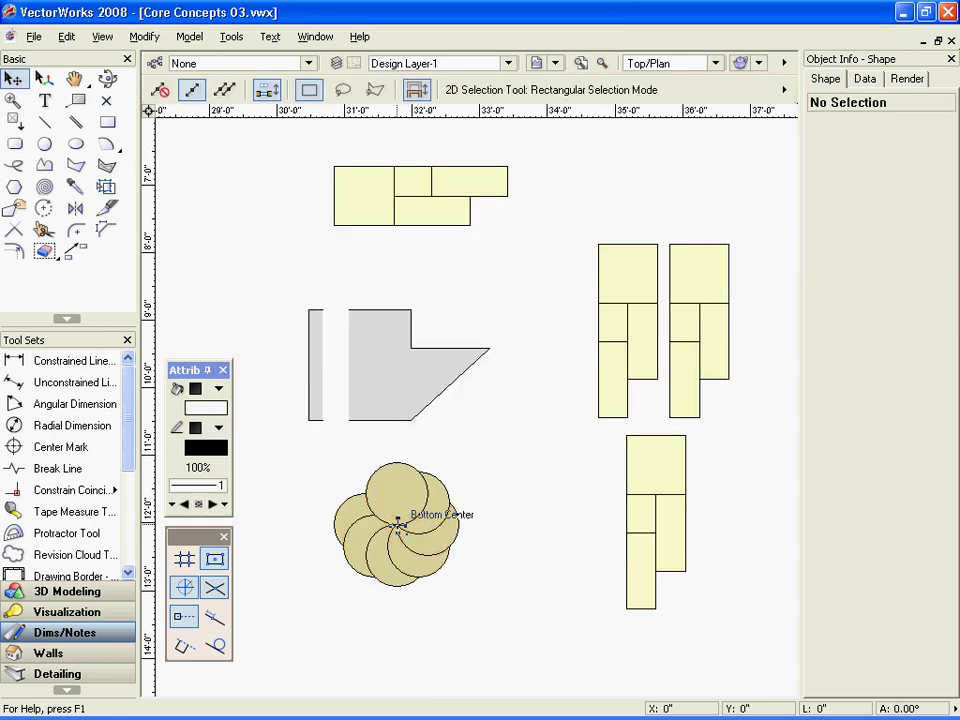
Select all the overlapping circles of the circular array and combine them into one group.
{"action": "mouse_move", "coordinate": [296, 598]}
{"action": "left_mouse_down"}
{"action": "mouse_move", "coordinate": [369, 572]}
{"action": "mouse_move", "coordinate": [486, 458]}
{"action": "left_mouse_up"}
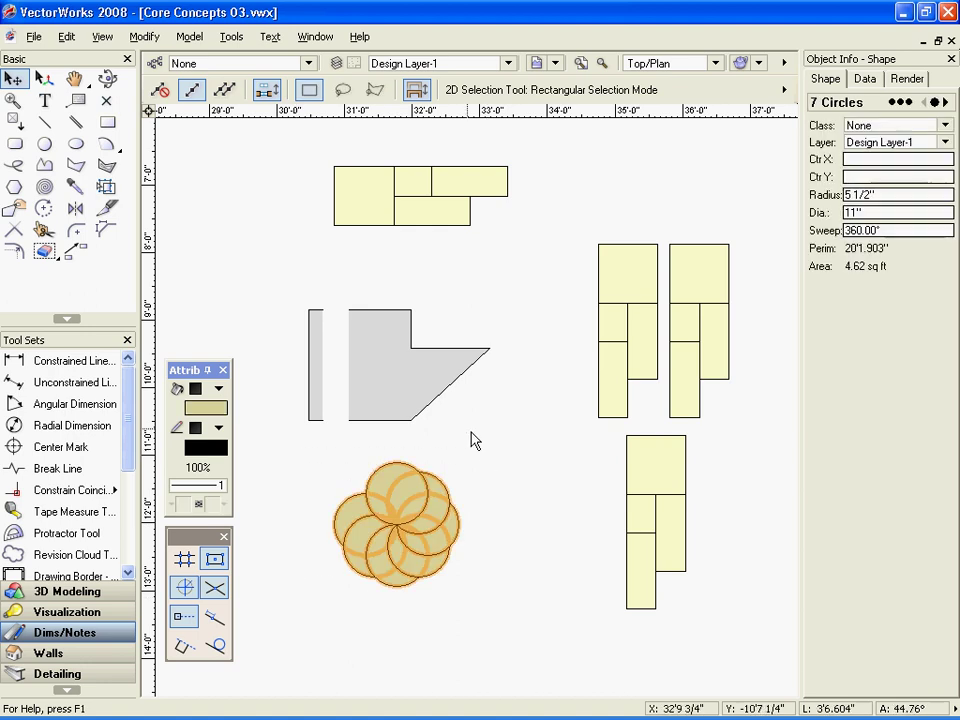
{"action": "left_click", "coordinate": [144, 36]}
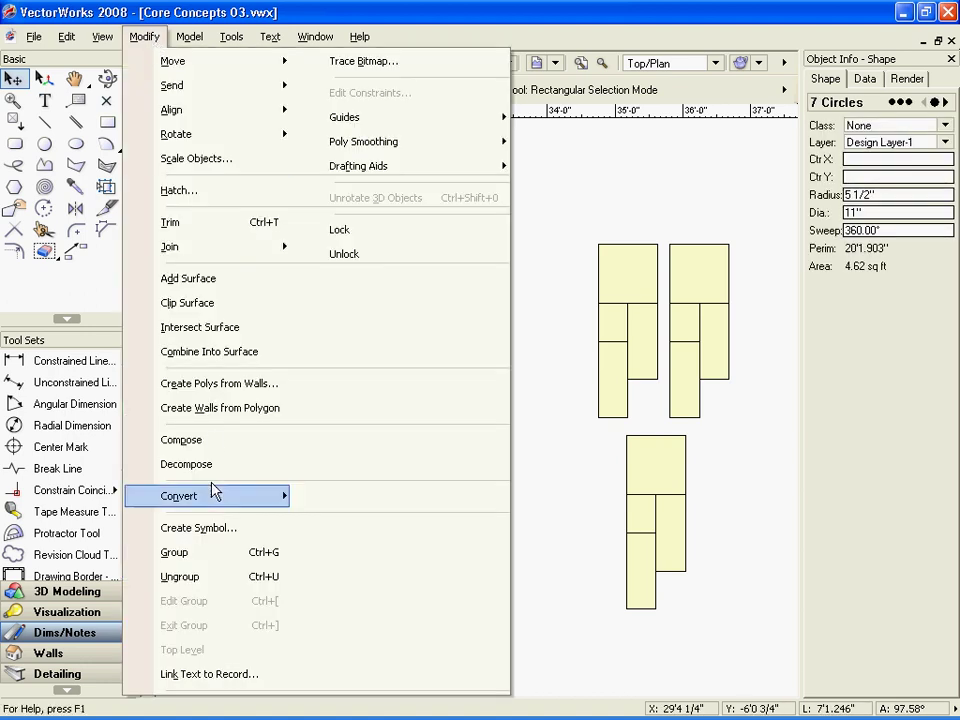
{"action": "left_click", "coordinate": [188, 552]}
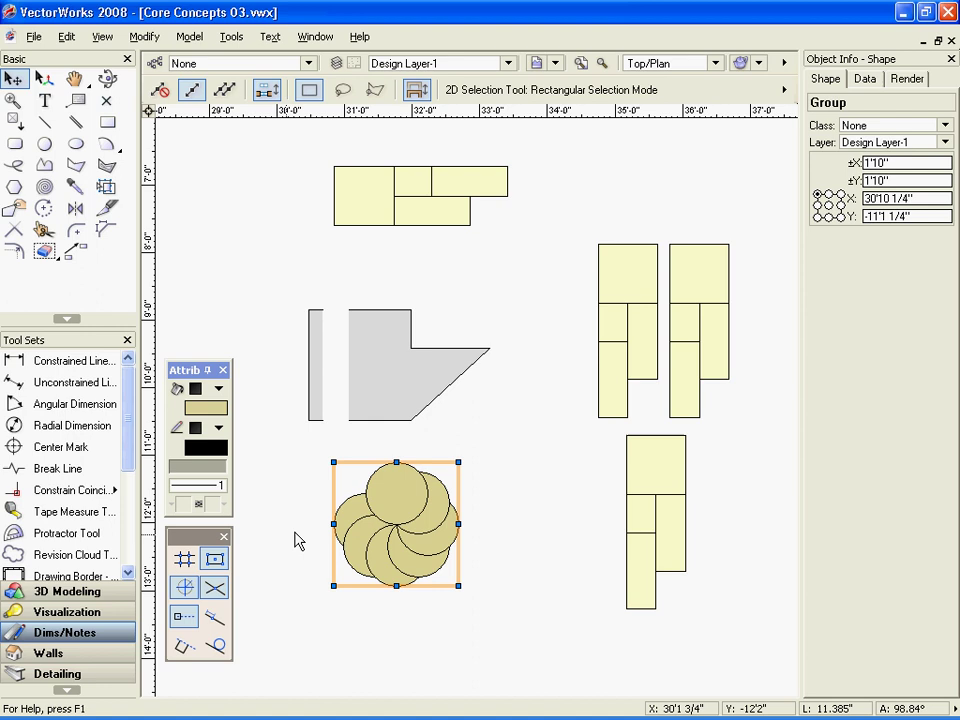
Enter the circle group for editing and change the fill of all its circles to grey.
{"action": "double_click", "coordinate": [395, 522]}
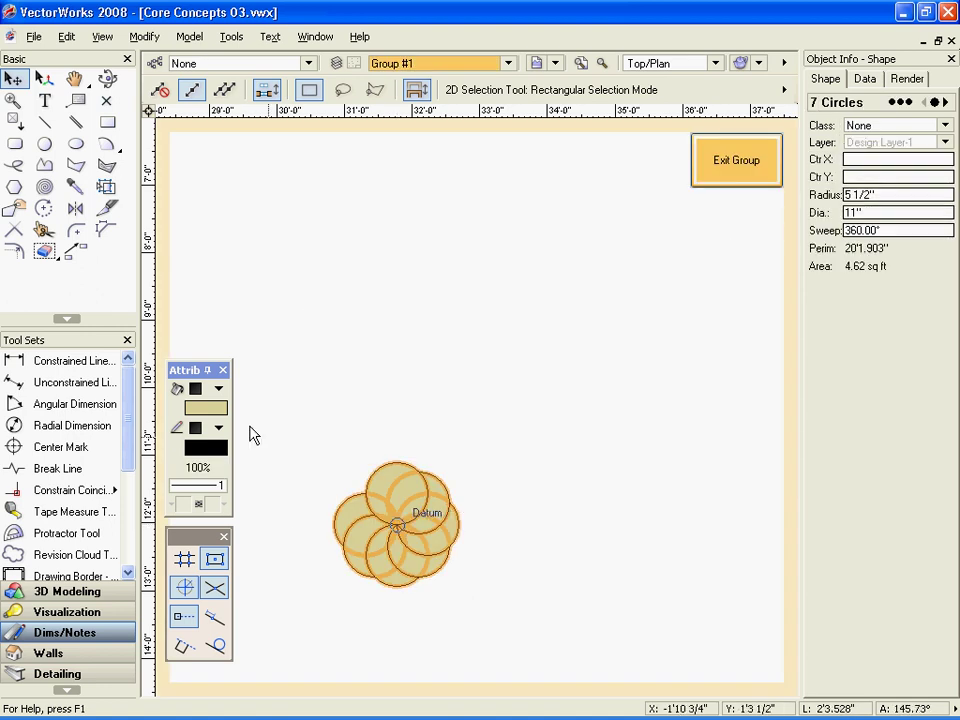
{"action": "left_click", "coordinate": [203, 416]}
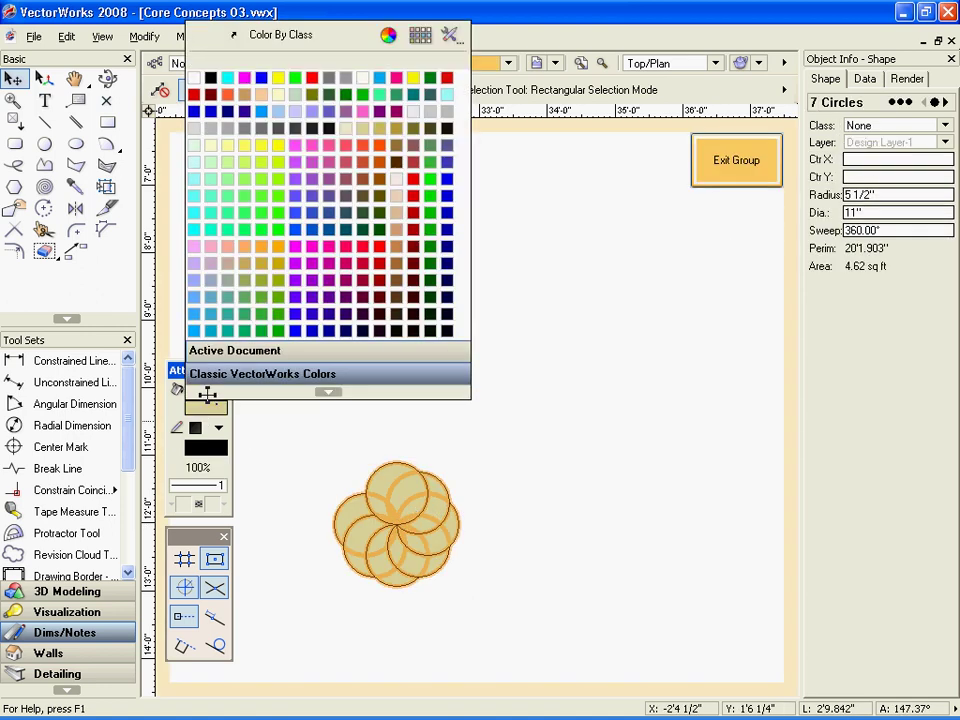
{"action": "left_click", "coordinate": [207, 127]}
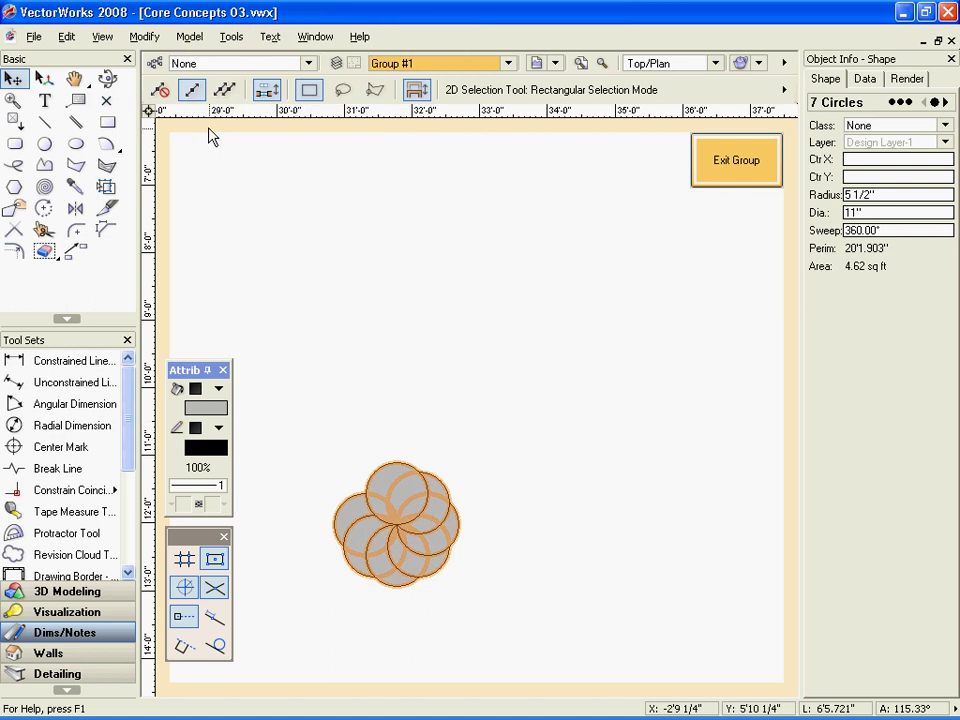